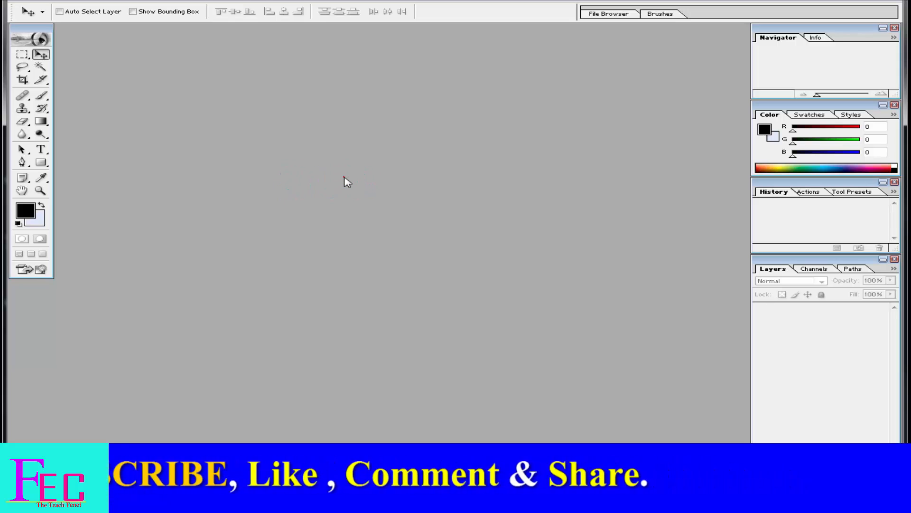
Step: Open the image DSC_0012 from the cox's bazar folder
double_click(344, 178)
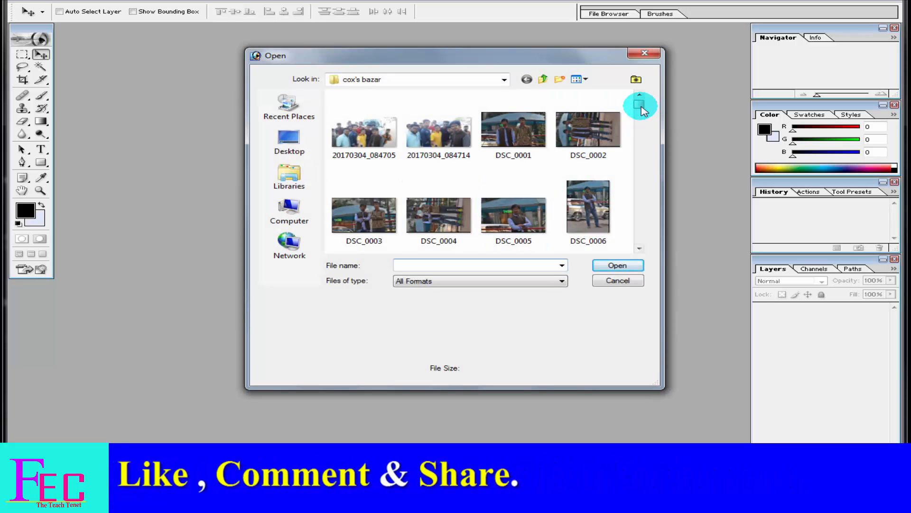
drag(641, 107, 639, 119)
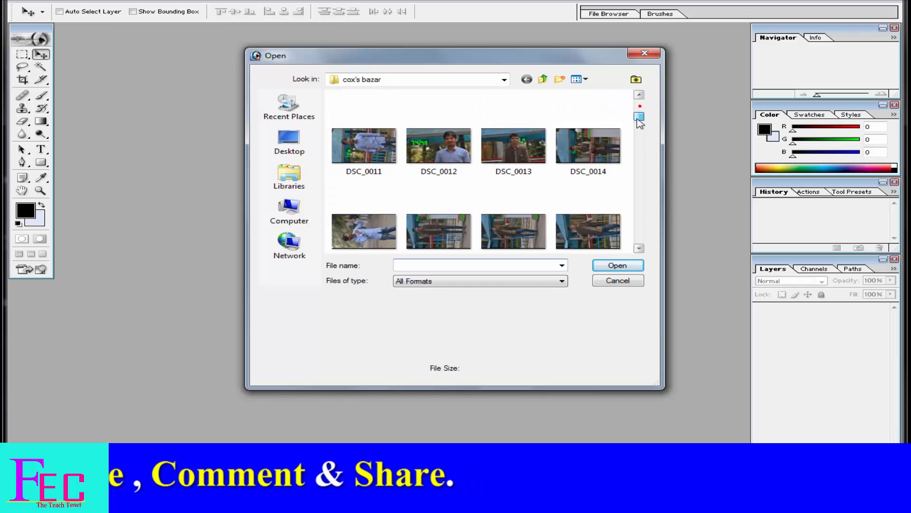
click(436, 156)
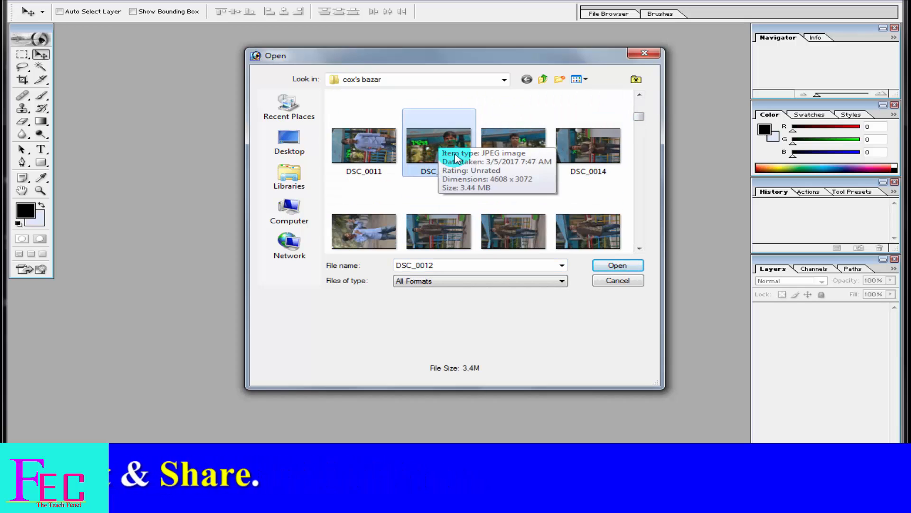
click(618, 266)
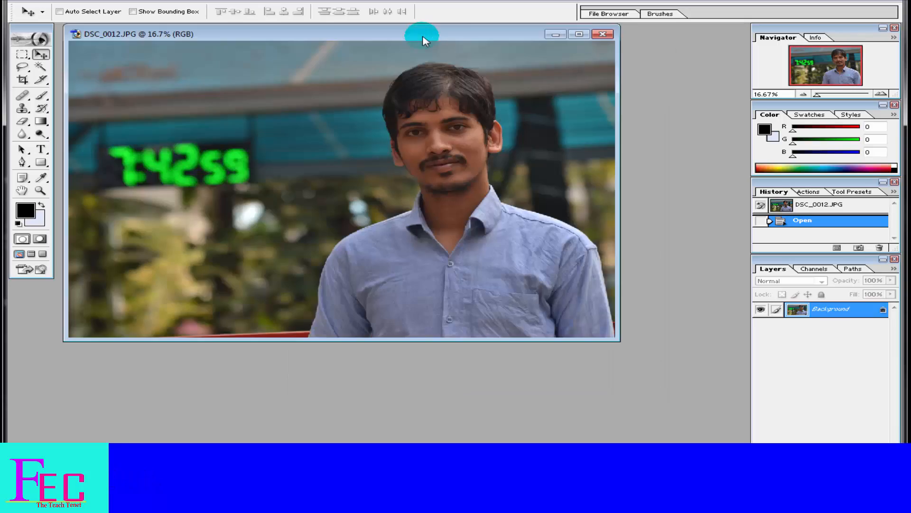
Step: Move the image window toward the middle of the workspace and enlarge it slightly beyond the photo's edges
drag(421, 35, 481, 51)
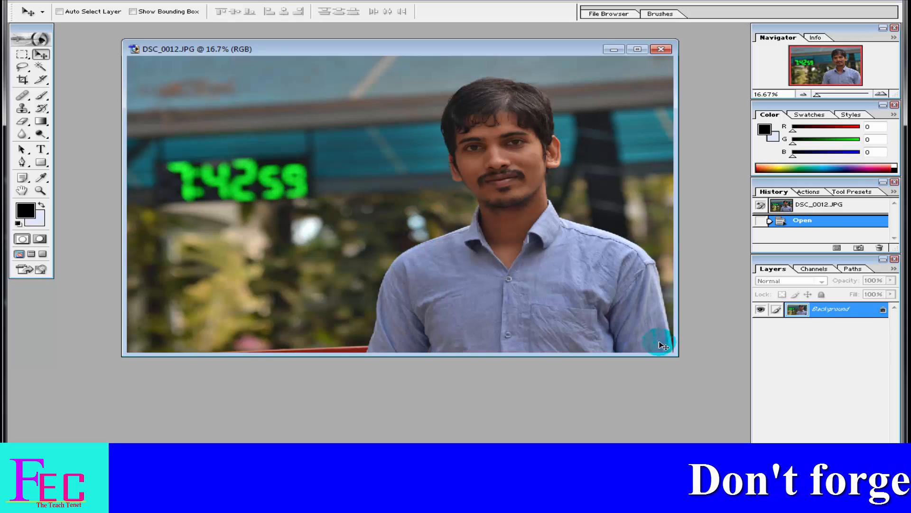
drag(676, 354, 689, 379)
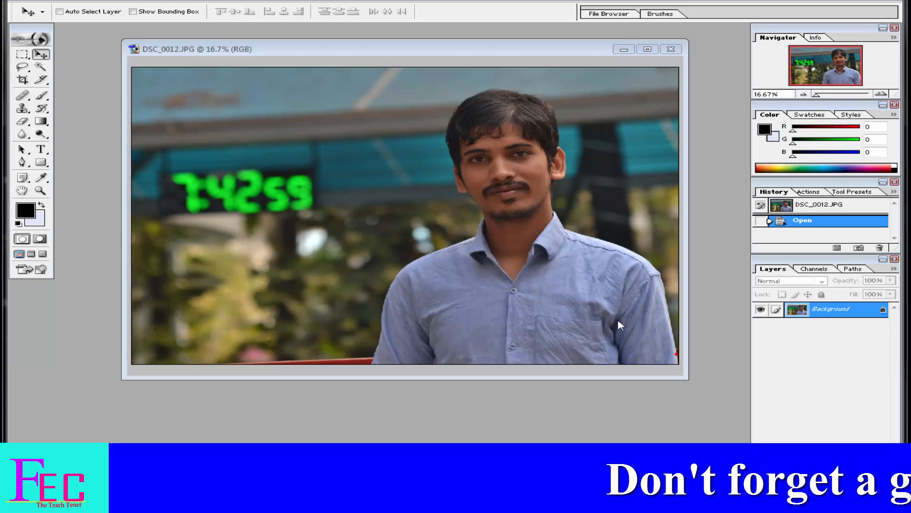
click(632, 140)
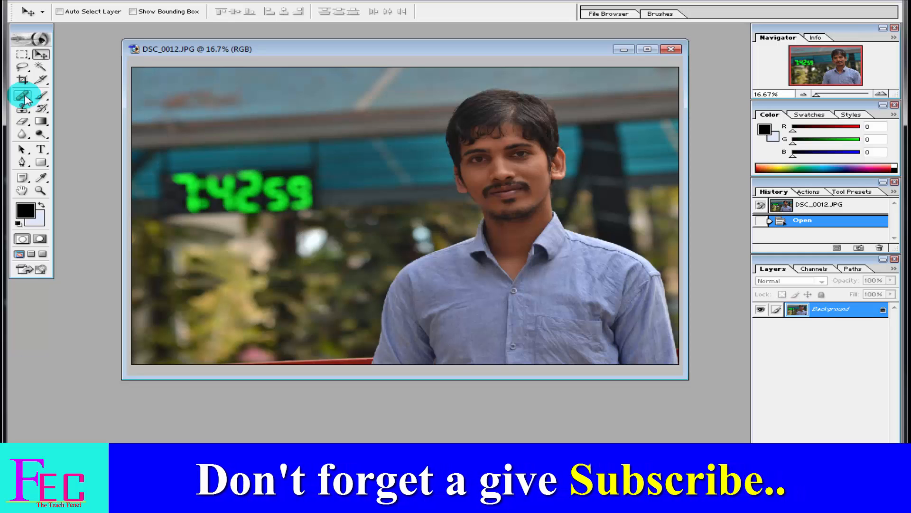
Step: Activate the Pen tool and set it to draw paths instead of shape layers
click(22, 163)
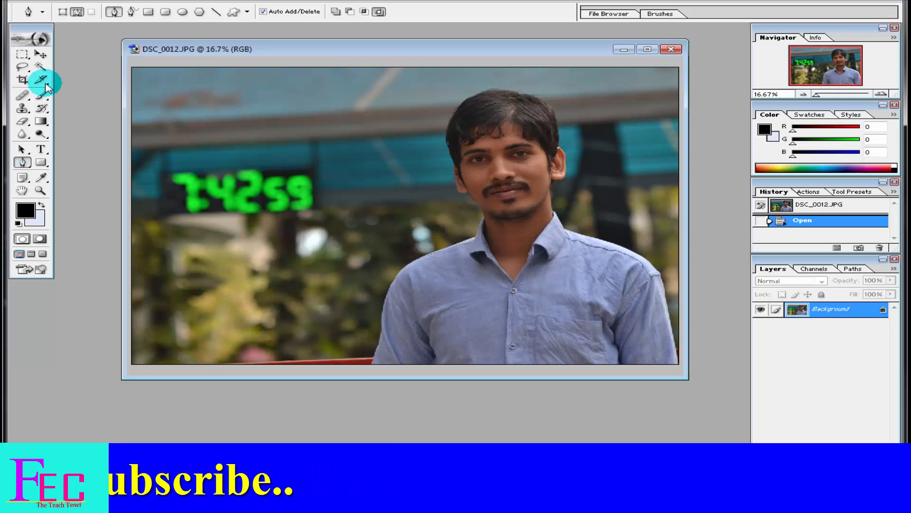
click(63, 12)
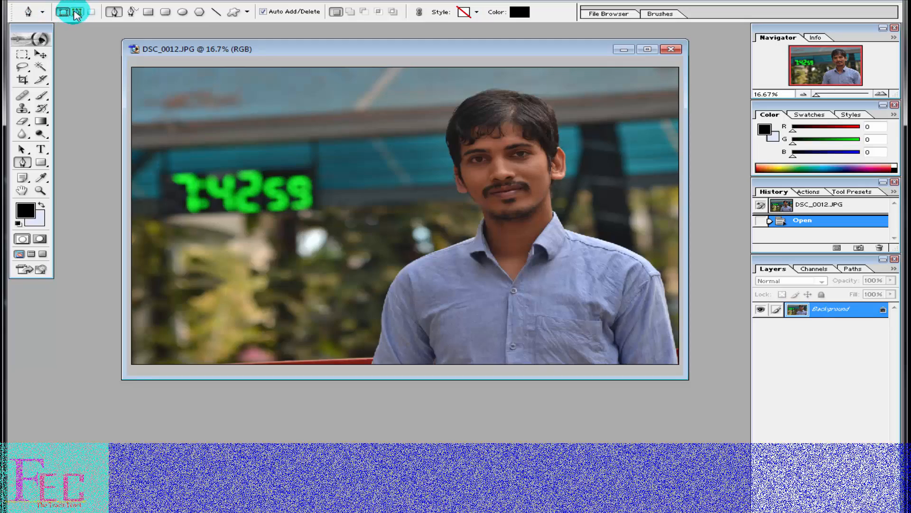
click(77, 13)
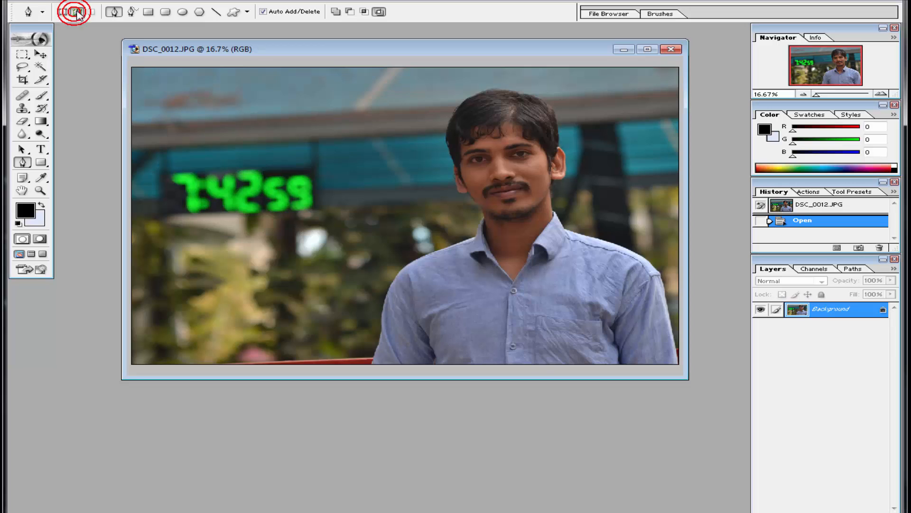
click(20, 163)
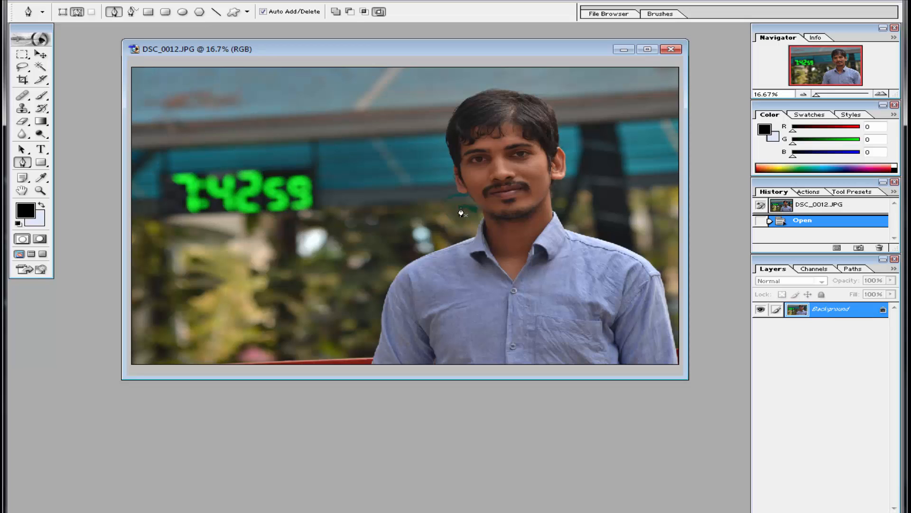
Step: Trace a pen path from the photo's bottom edge up the man's sleeve, over the shoulder and around his head to the far ear
key(ctrl)
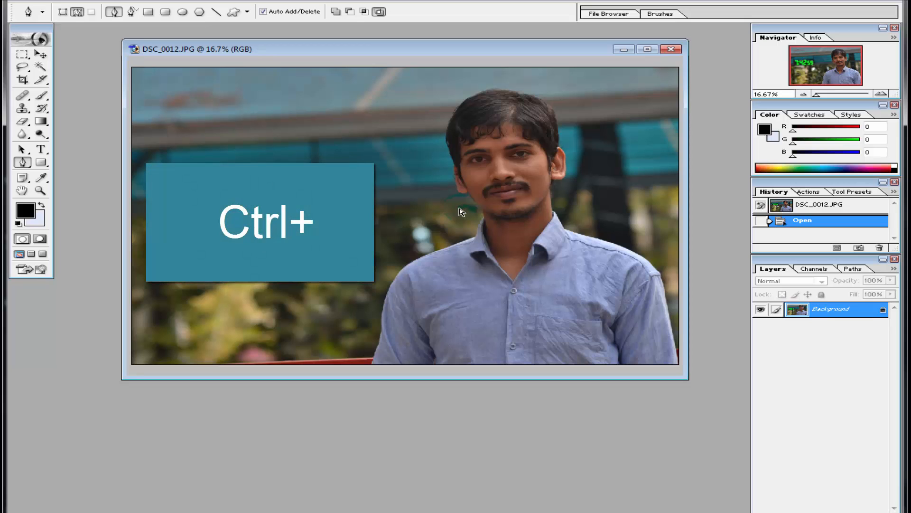
key(ctrl+plus)
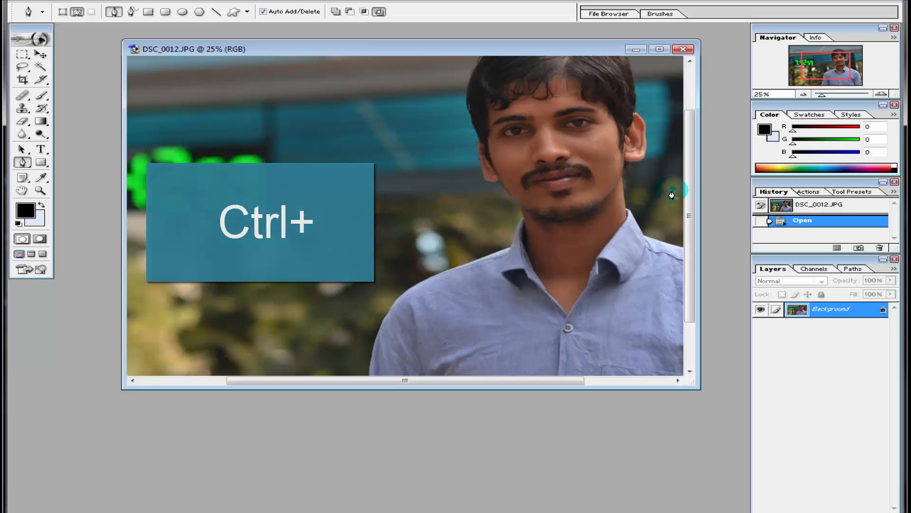
drag(692, 184, 693, 287)
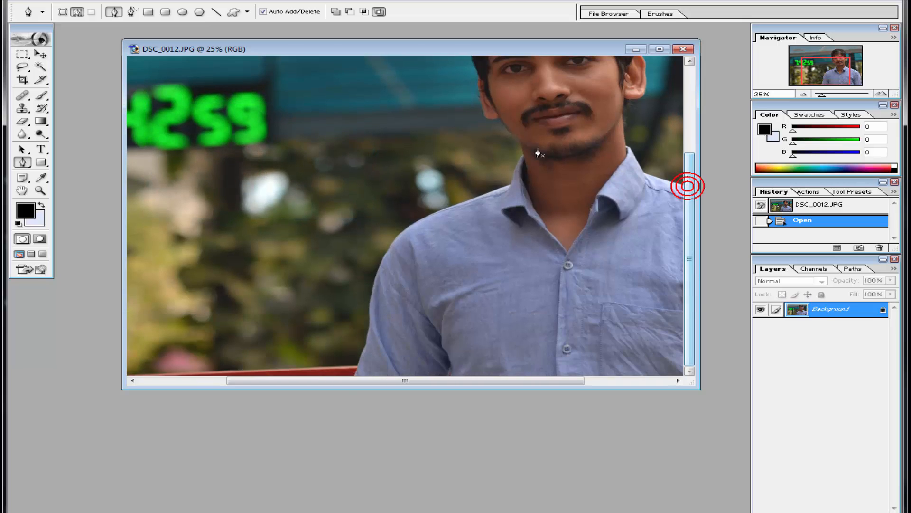
click(359, 364)
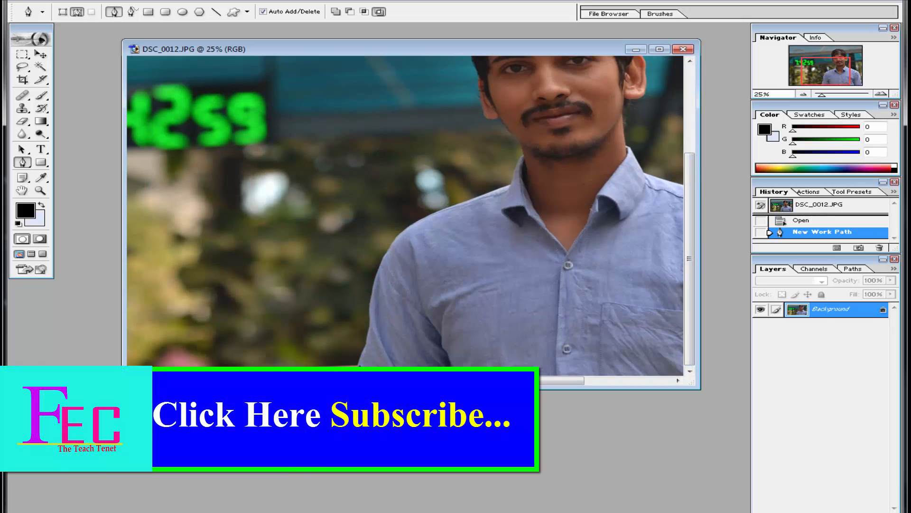
click(366, 349)
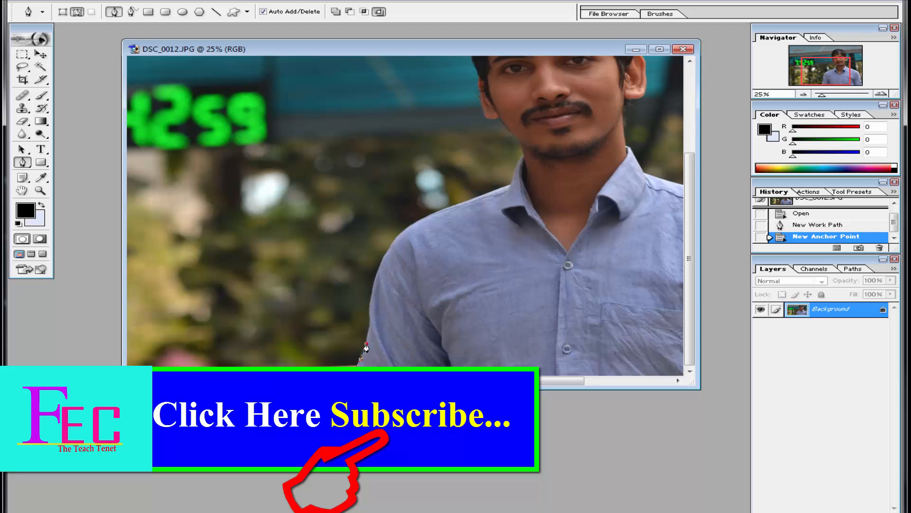
click(370, 327)
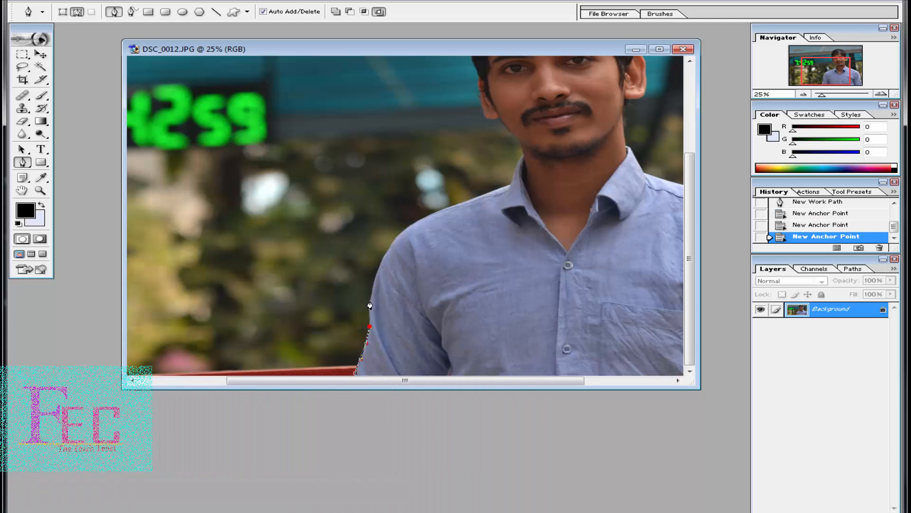
click(371, 301)
click(374, 281)
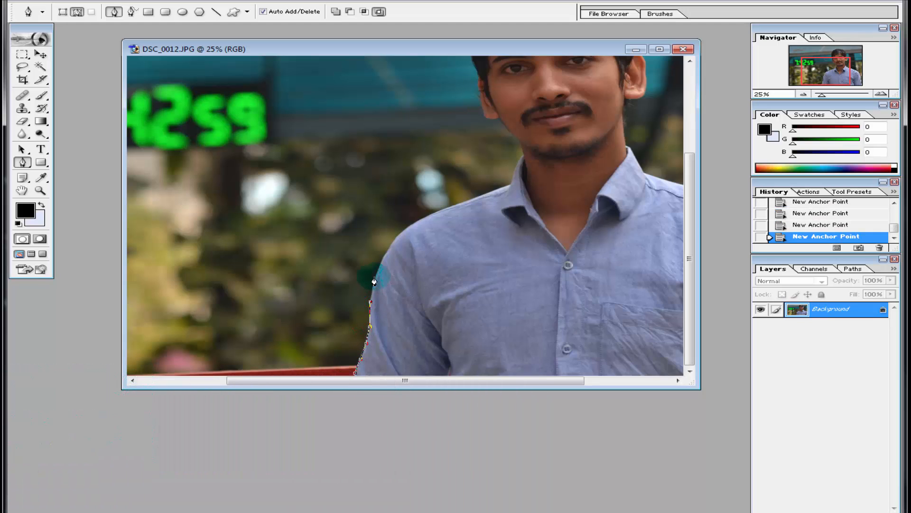
click(387, 262)
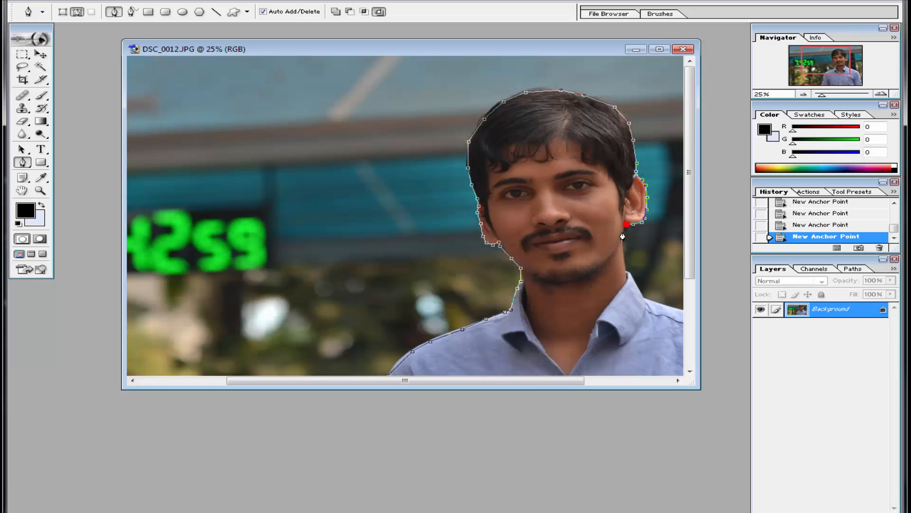
Step: Continue the pen path from below the ear down the neck, around the collar and along the second shoulder
click(624, 232)
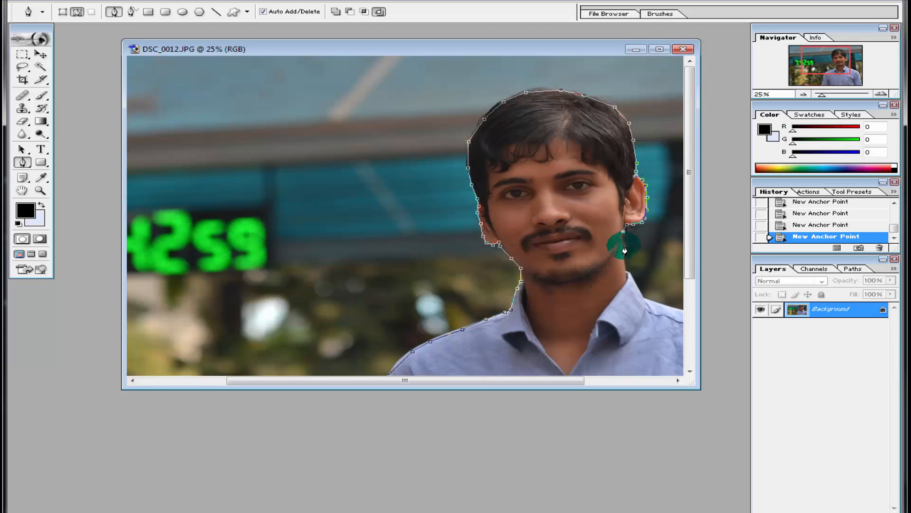
click(628, 275)
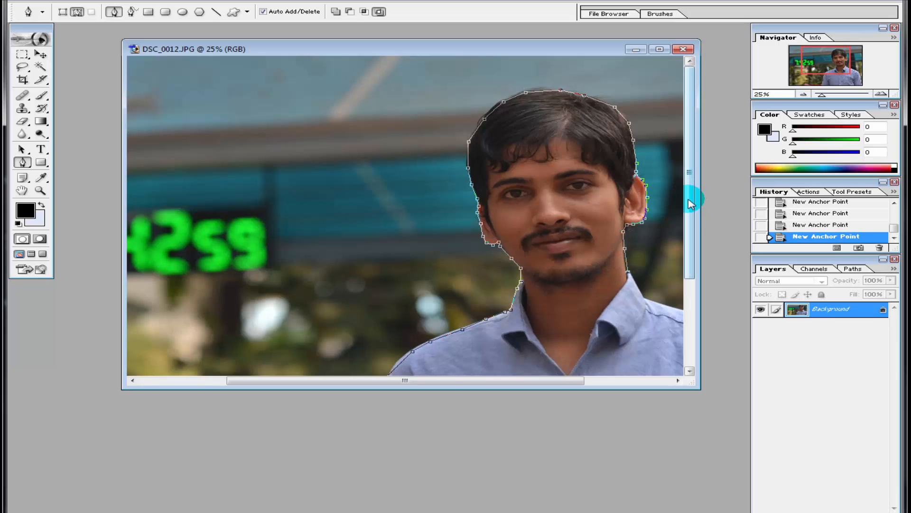
drag(688, 199, 688, 251)
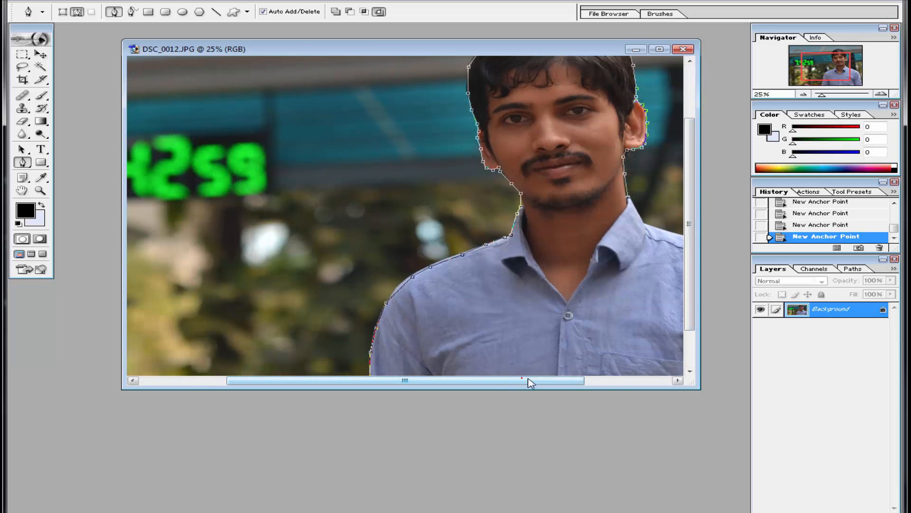
drag(529, 380, 617, 381)
click(511, 223)
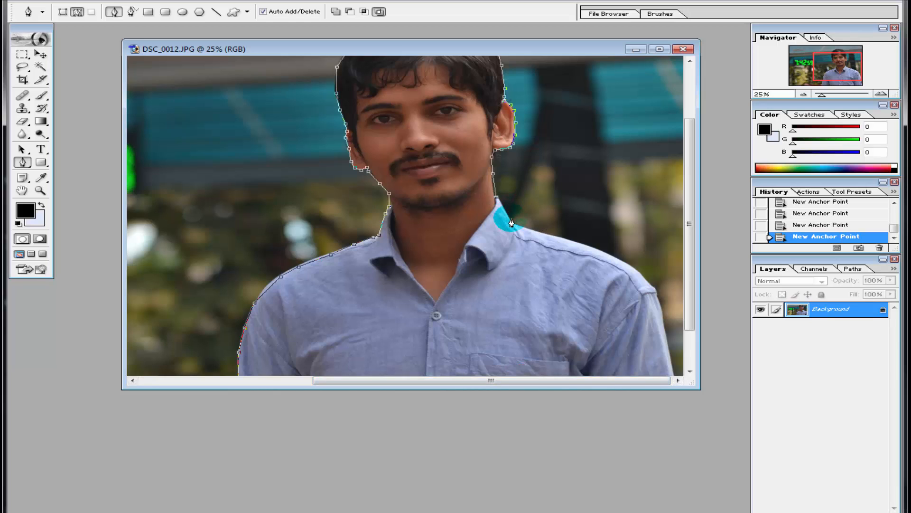
click(525, 228)
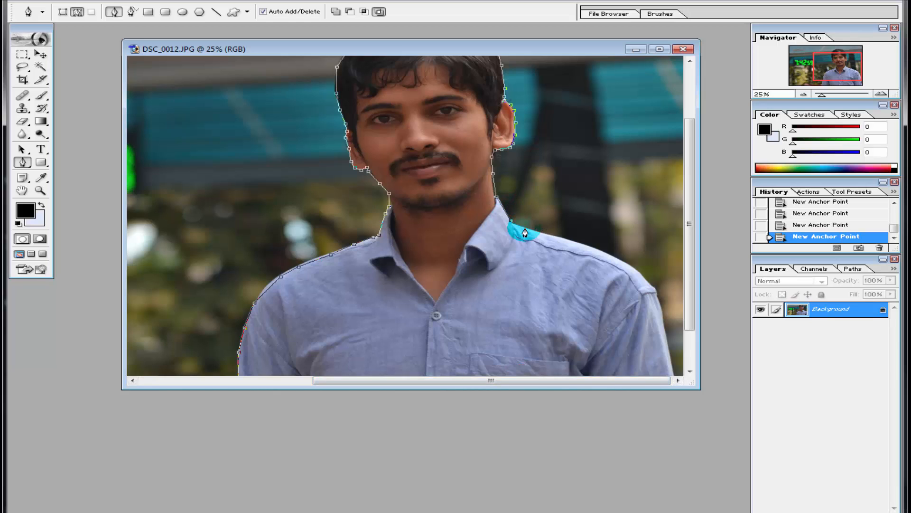
click(562, 237)
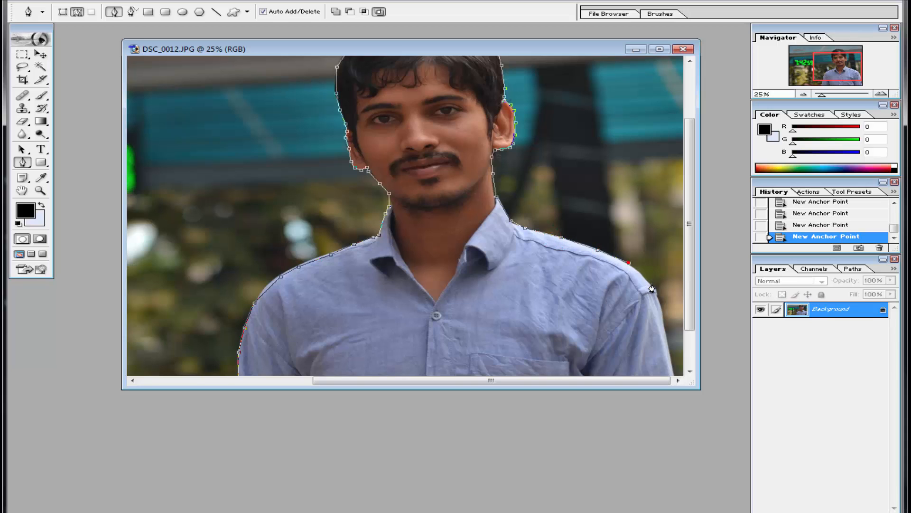
Step: Complete the path down the second sleeve, close it at its starting point and convert it to a selection
click(658, 300)
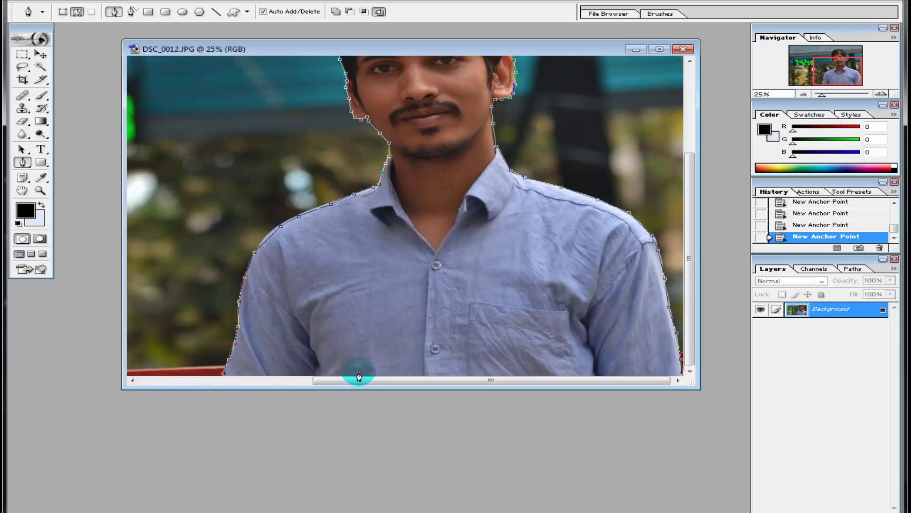
click(222, 377)
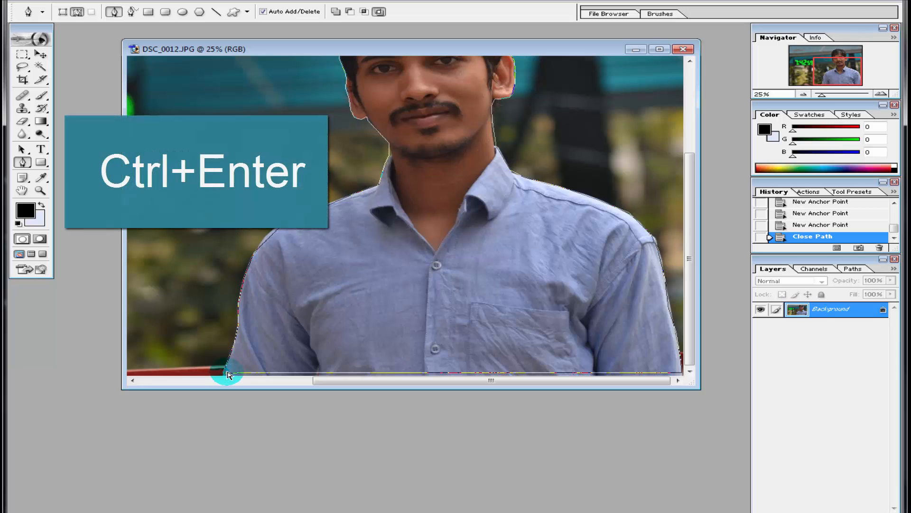
key(ctrl+Return)
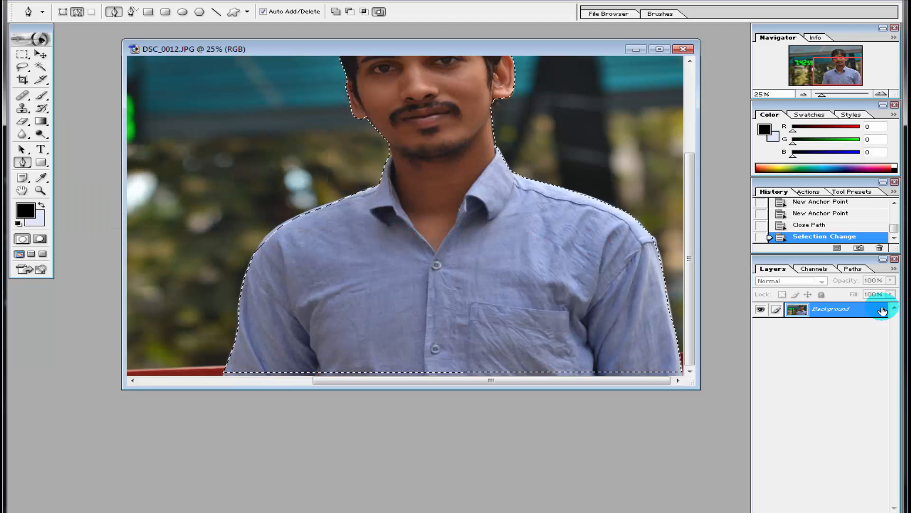
click(42, 225)
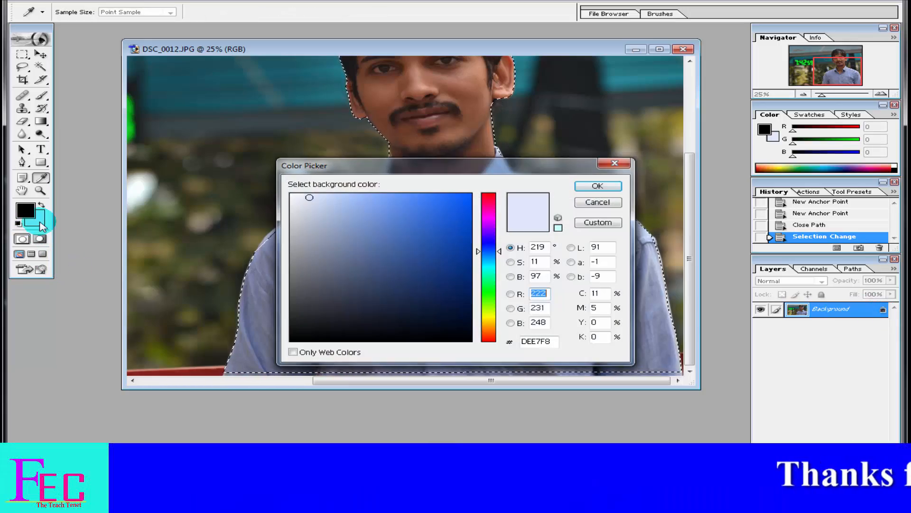
click(444, 199)
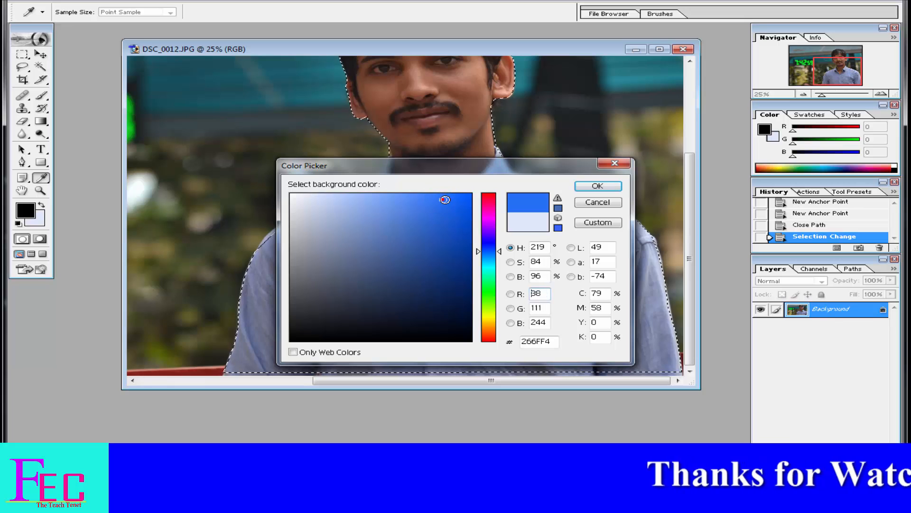
click(455, 199)
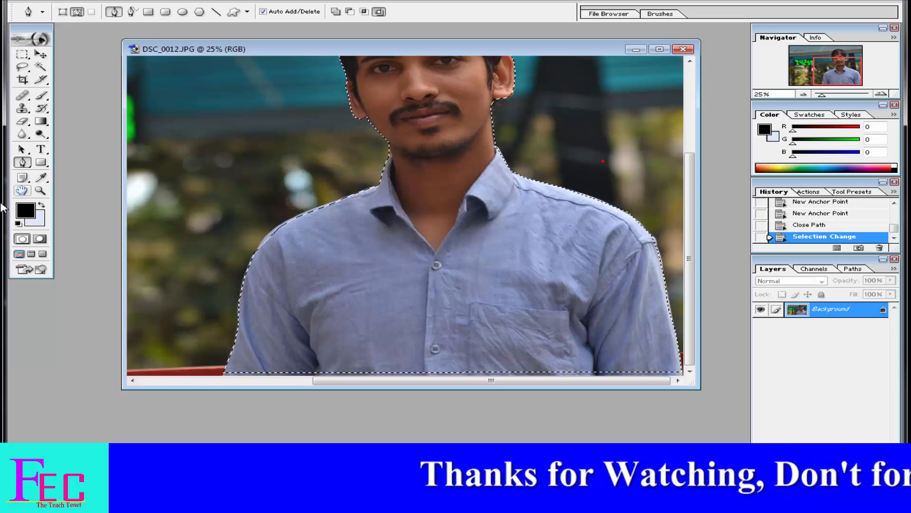
Step: Set the background color to a bright, saturated blue
click(41, 222)
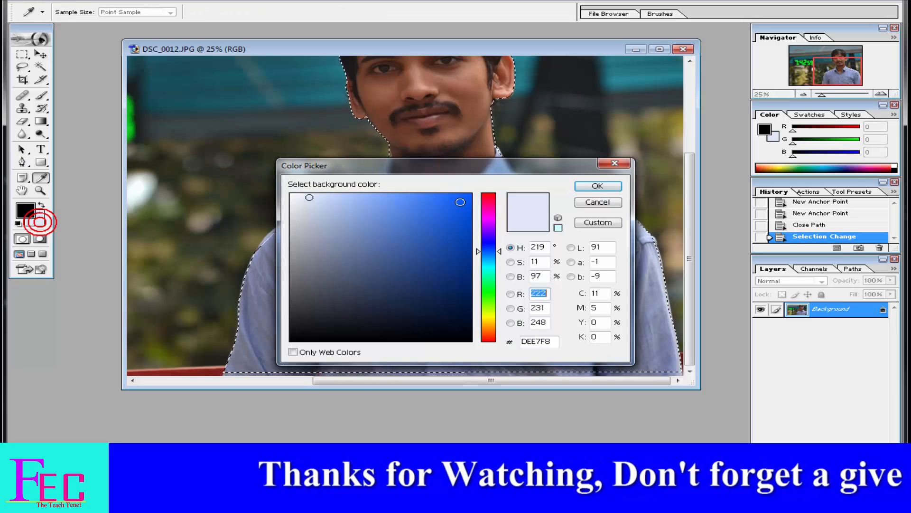
click(451, 198)
click(605, 186)
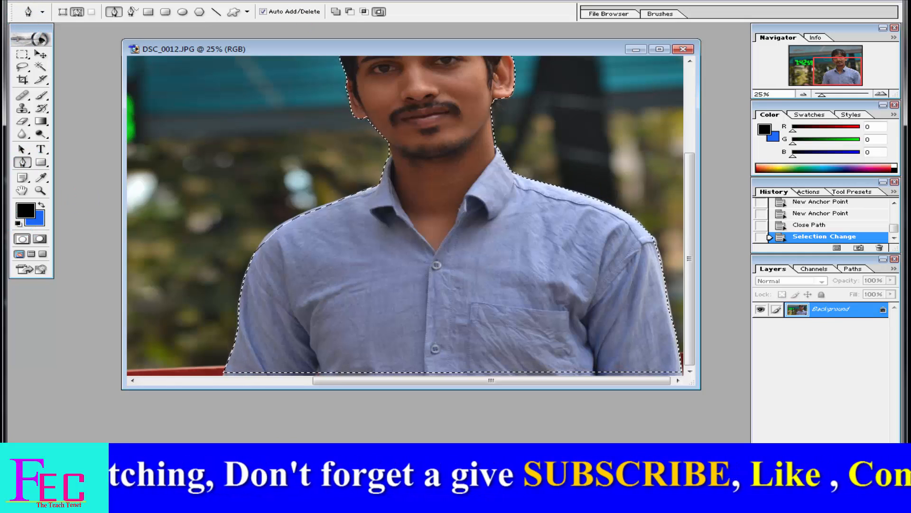
Step: Create a new 1280 by 1024 pixel RGB document at 72 pixels/inch, filled with the background color
click(21, 2)
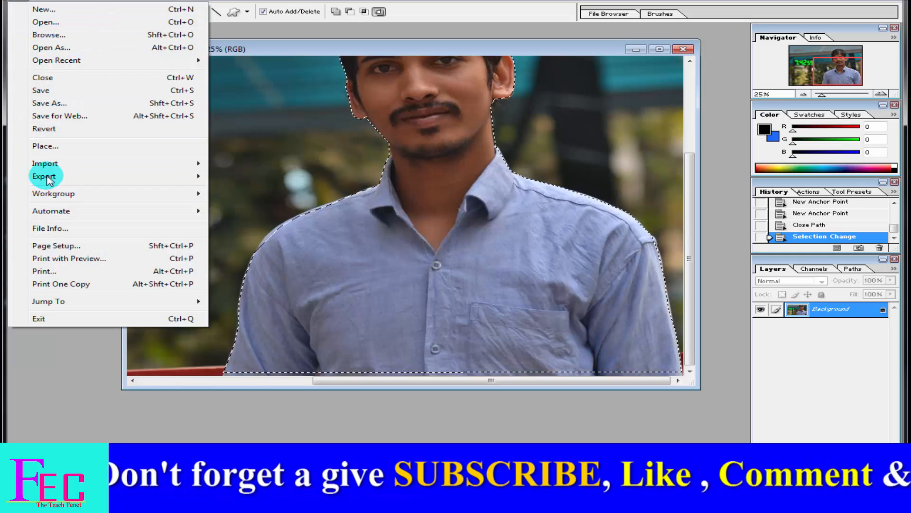
click(50, 10)
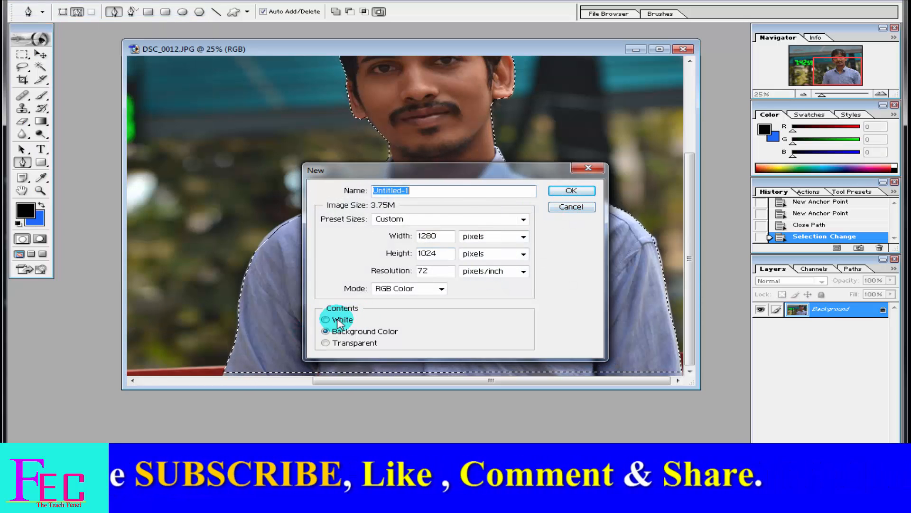
click(325, 319)
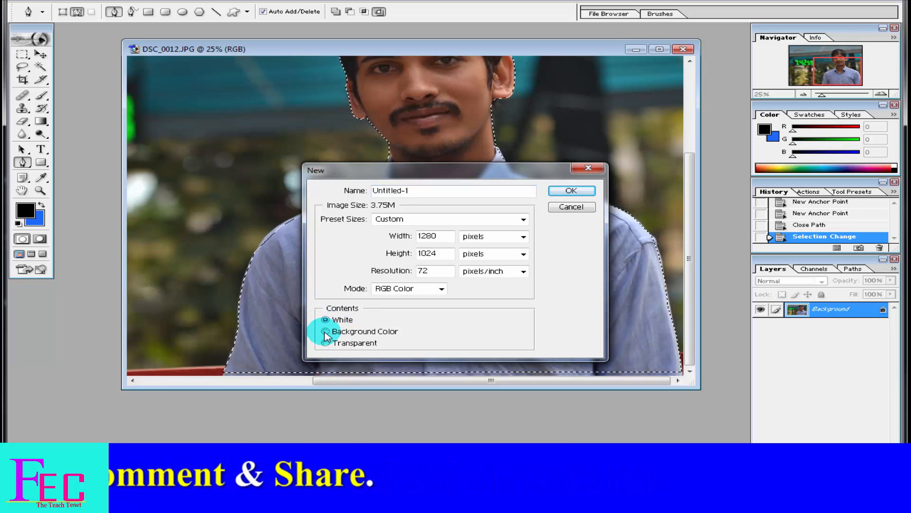
click(326, 332)
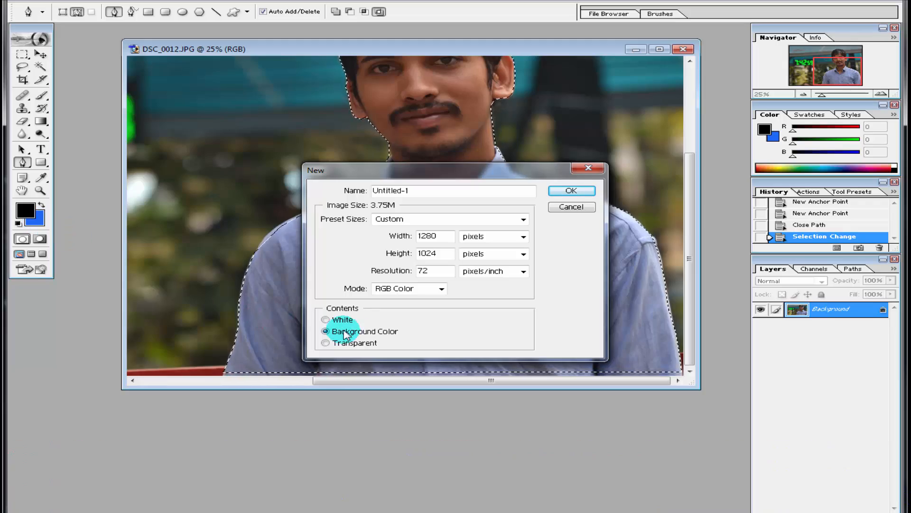
click(570, 189)
drag(504, 32, 452, 44)
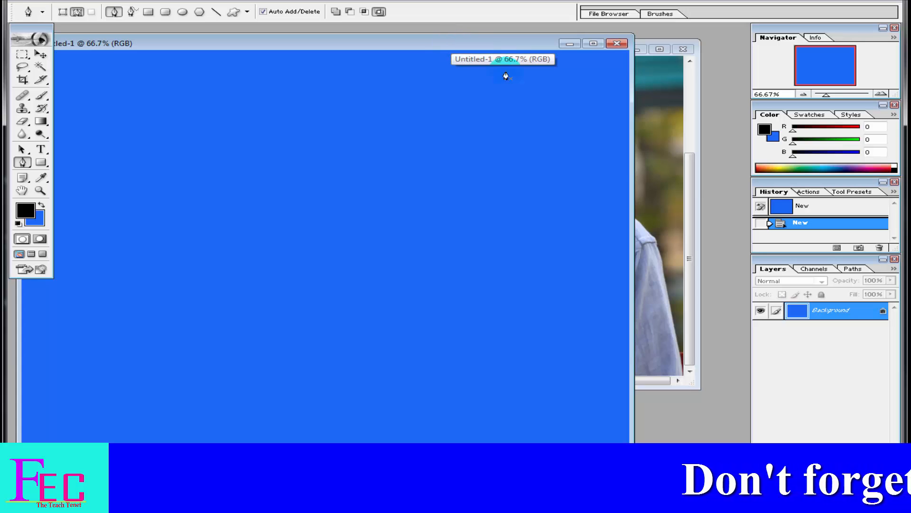
Step: Convert the locked background of the DSC_0012 photo into a regular layer, keeping the selection around the man
click(691, 169)
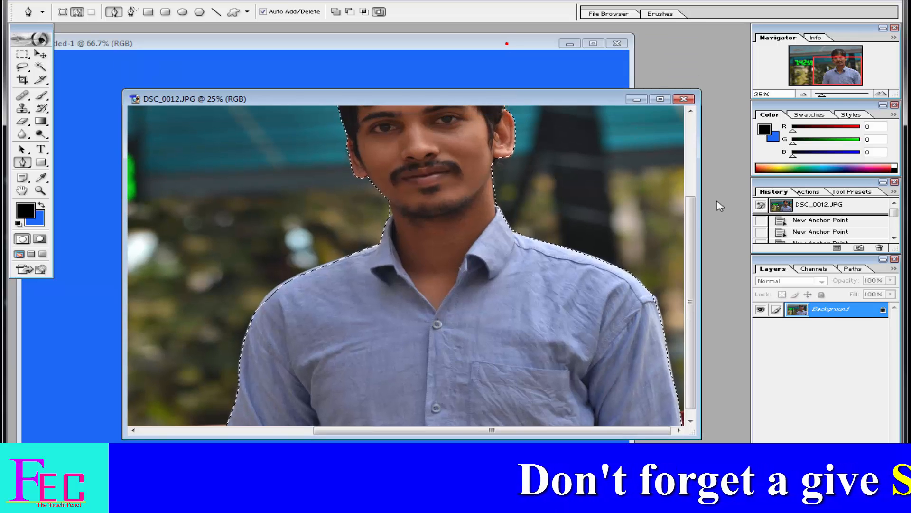
drag(685, 165, 685, 163)
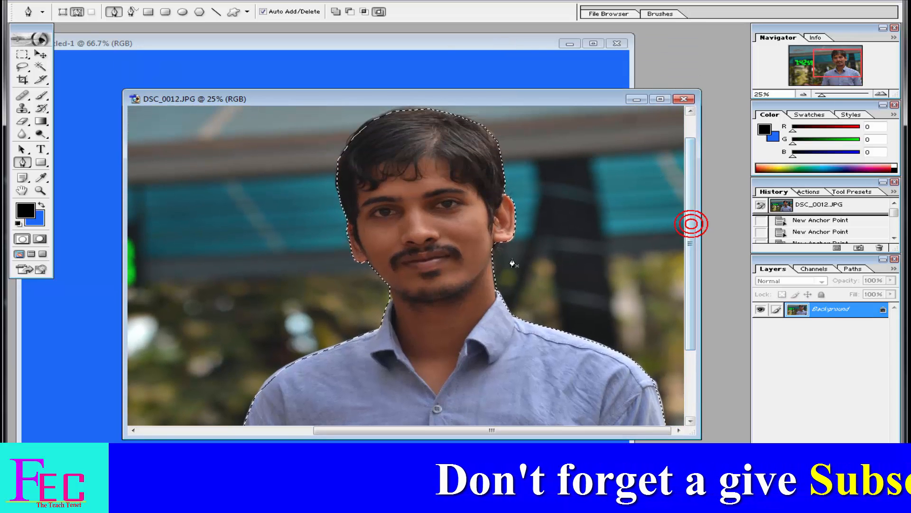
double_click(883, 311)
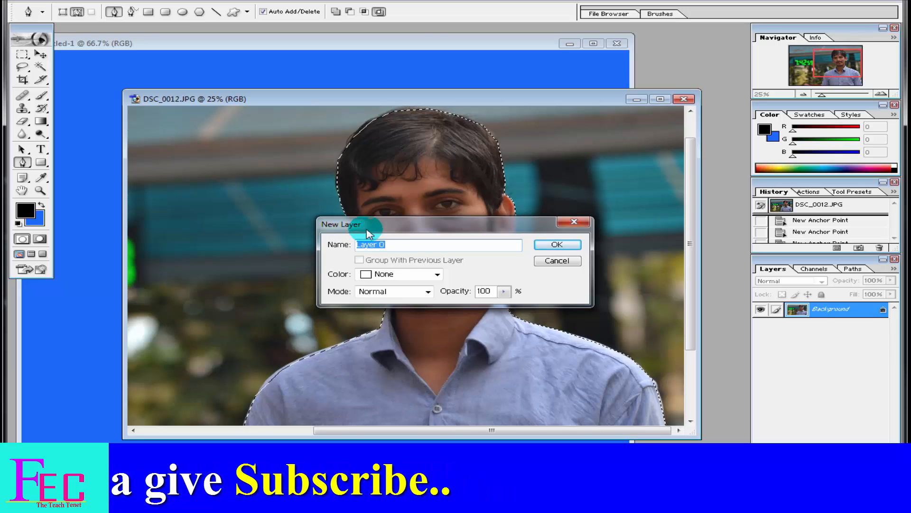
click(558, 246)
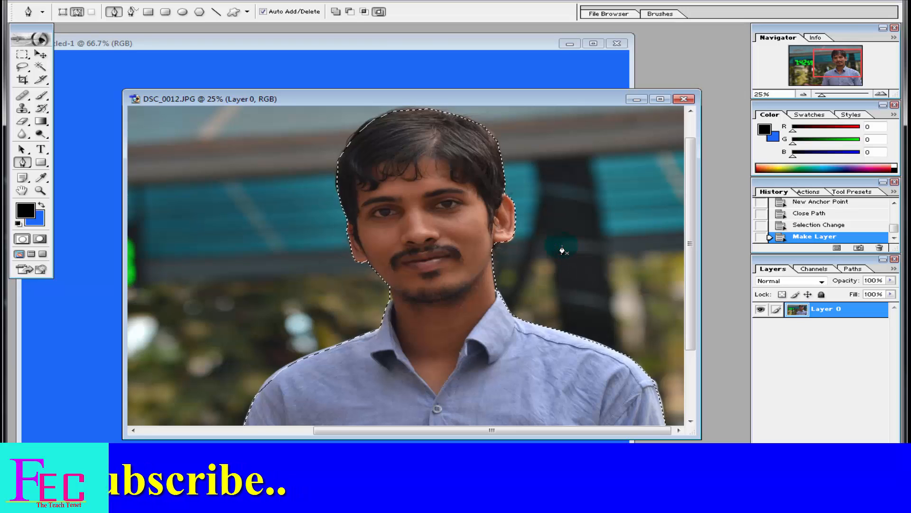
Step: Arrange both documents side by side, move the selected man into the blue document and shift him until his hair is in view
drag(519, 99, 638, 80)
click(438, 46)
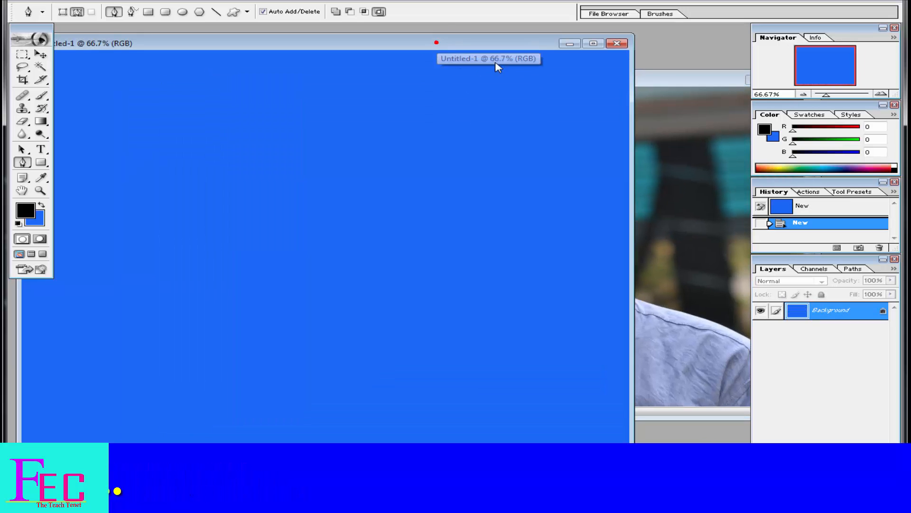
drag(494, 45, 449, 90)
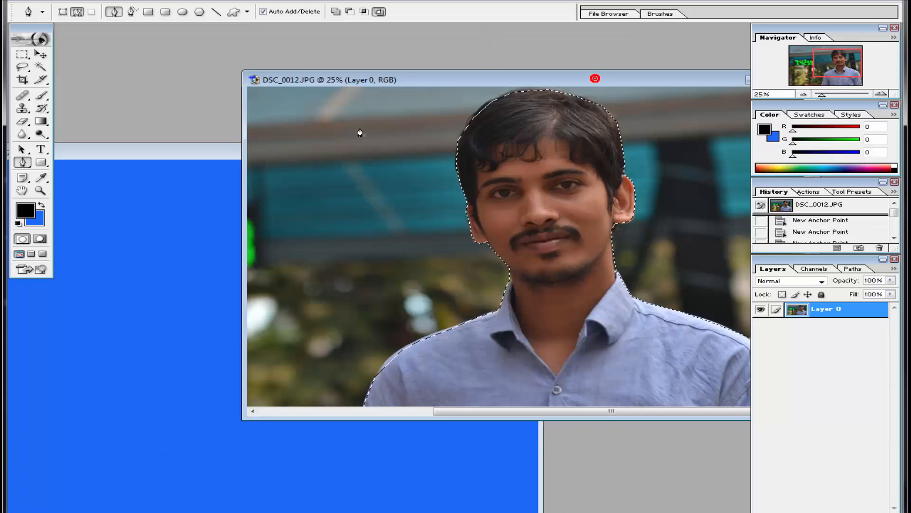
click(41, 54)
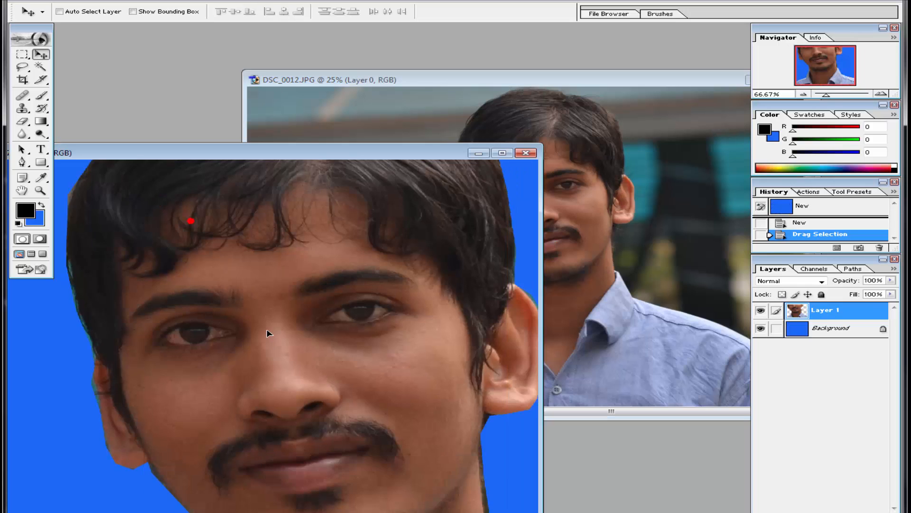
drag(268, 332, 329, 367)
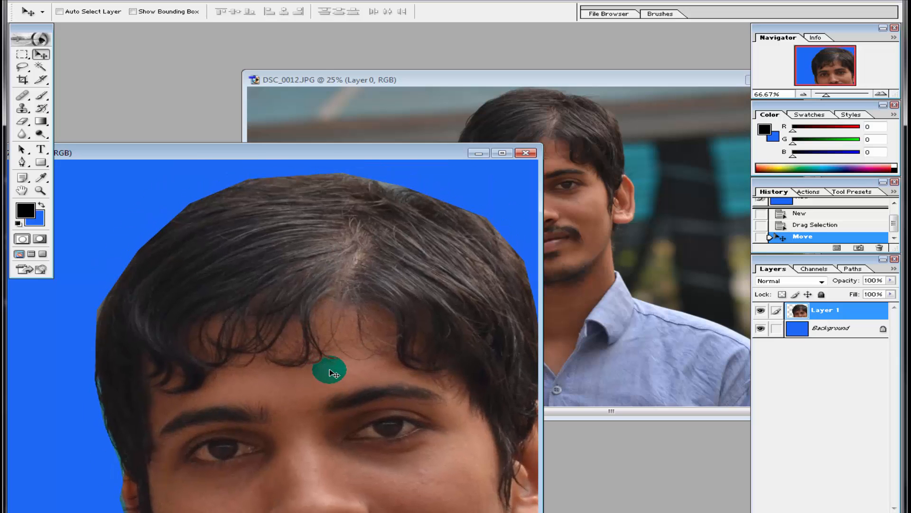
Step: Free-transform the man to about 9.7% width and 11.4% height, placing him in the upper middle of the blue canvas
key(ctrl+t)
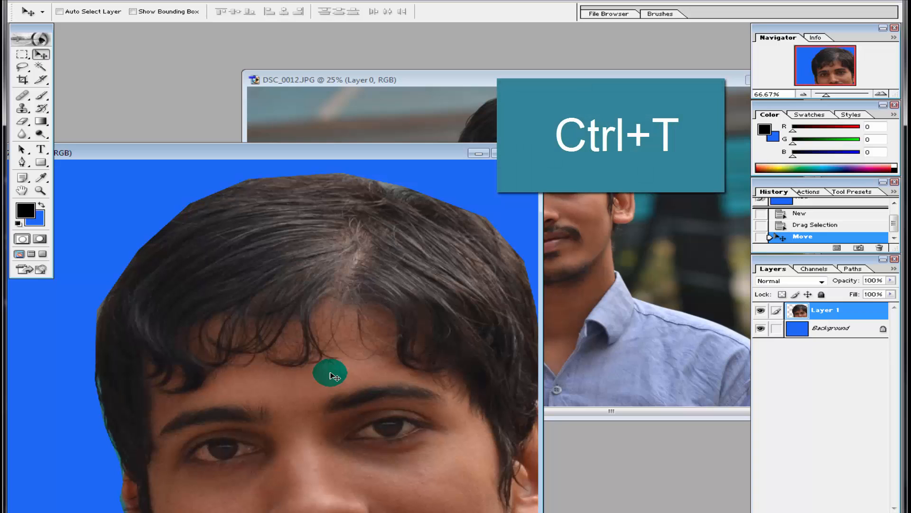
drag(274, 225, 428, 293)
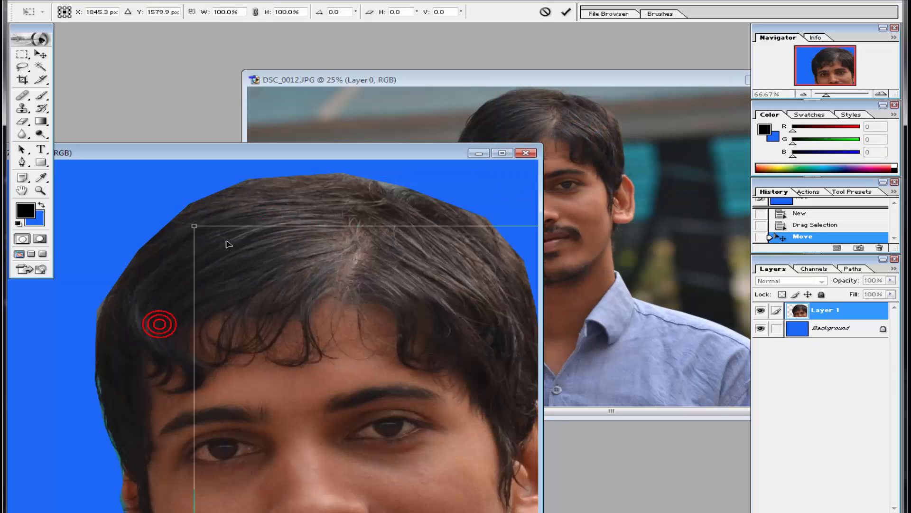
drag(233, 253, 342, 416)
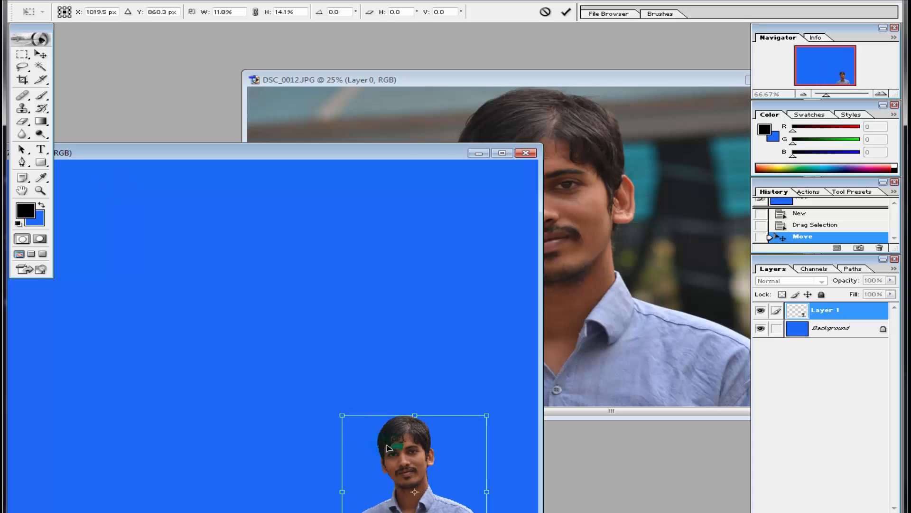
drag(401, 443, 269, 237)
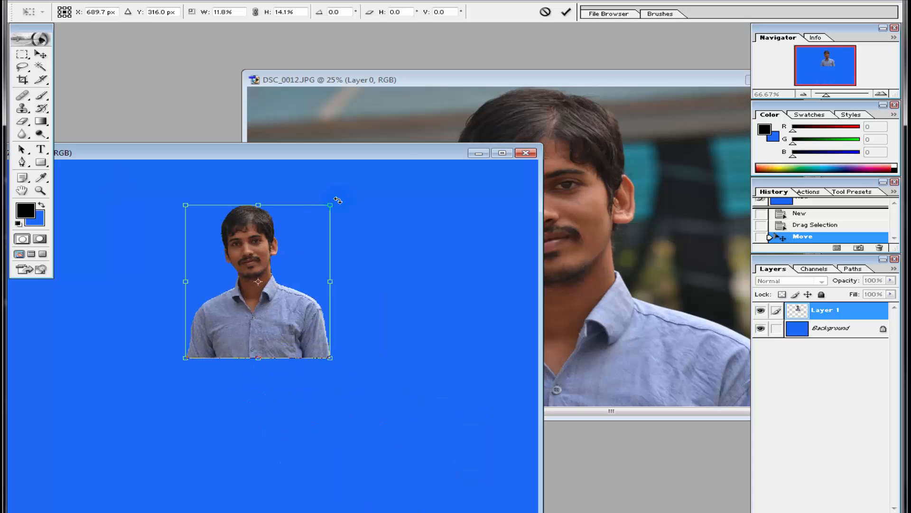
drag(336, 203, 310, 227)
drag(273, 157, 368, 90)
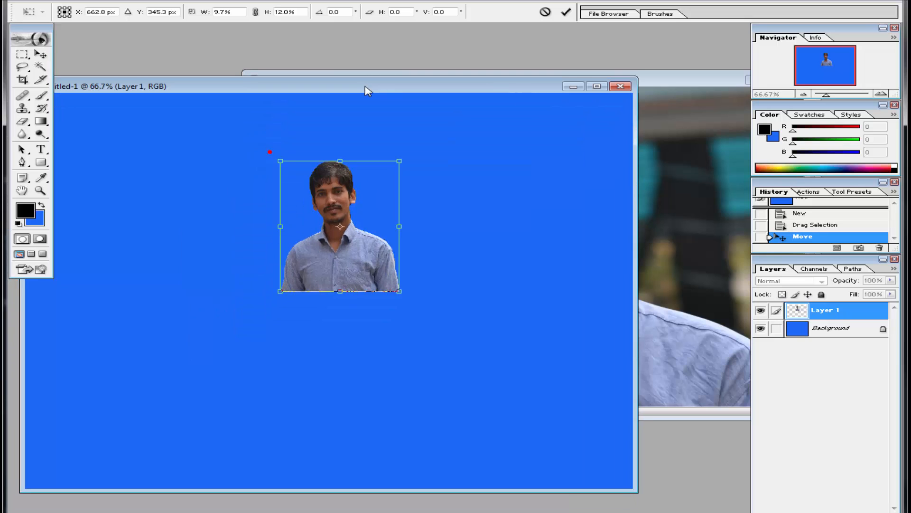
drag(354, 161, 354, 167)
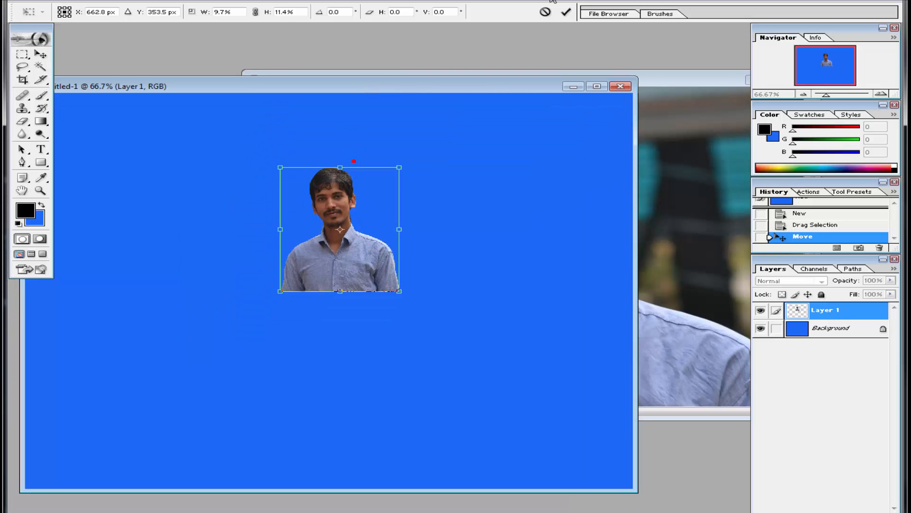
click(570, 12)
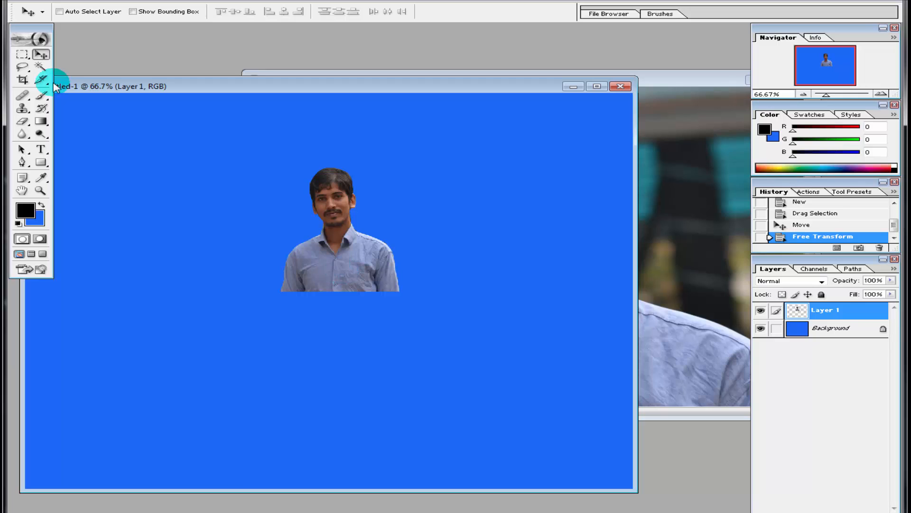
Step: Crop the blue document around the man's head and chest to 1.5 in by 2 in at 300 pixels/inch
click(23, 80)
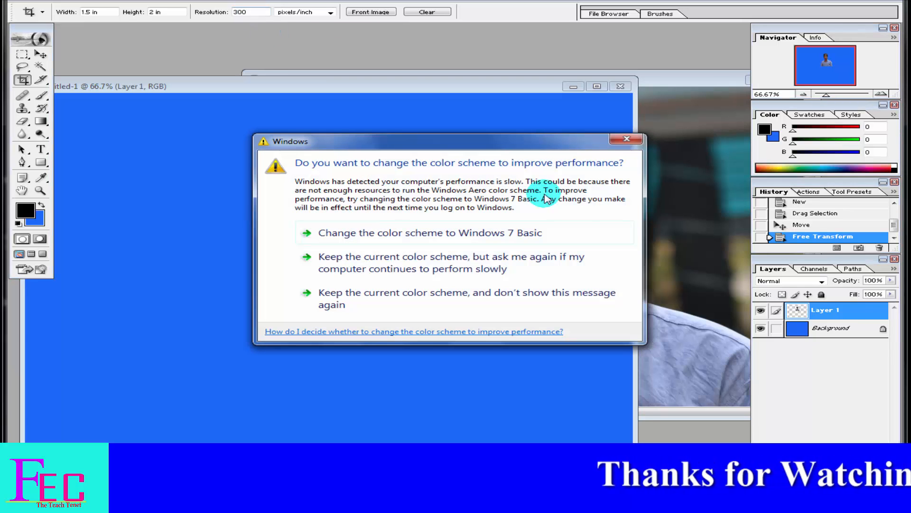
click(627, 140)
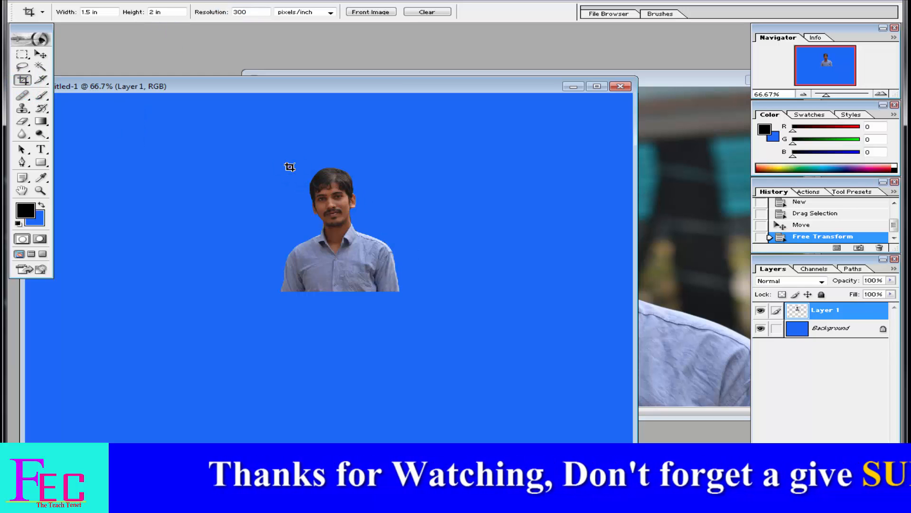
drag(404, 288, 402, 275)
scroll(344, 170, up, 1)
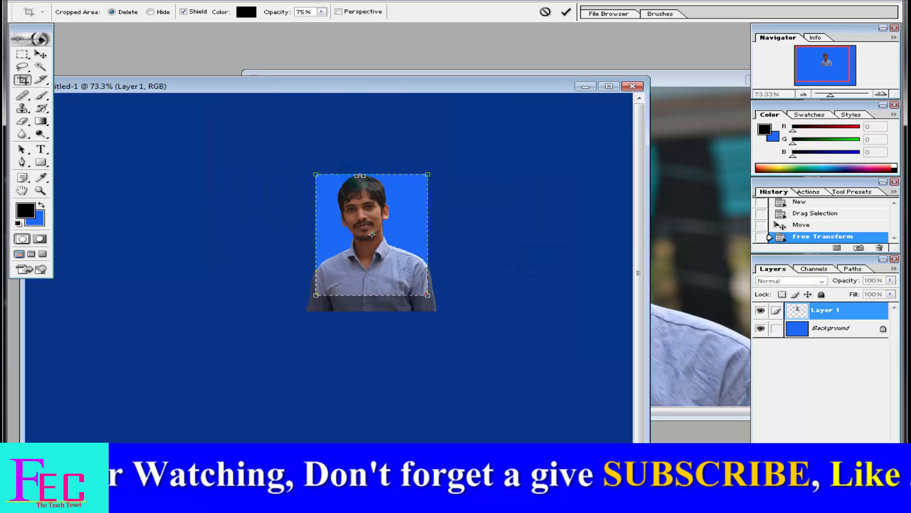
drag(405, 214, 400, 207)
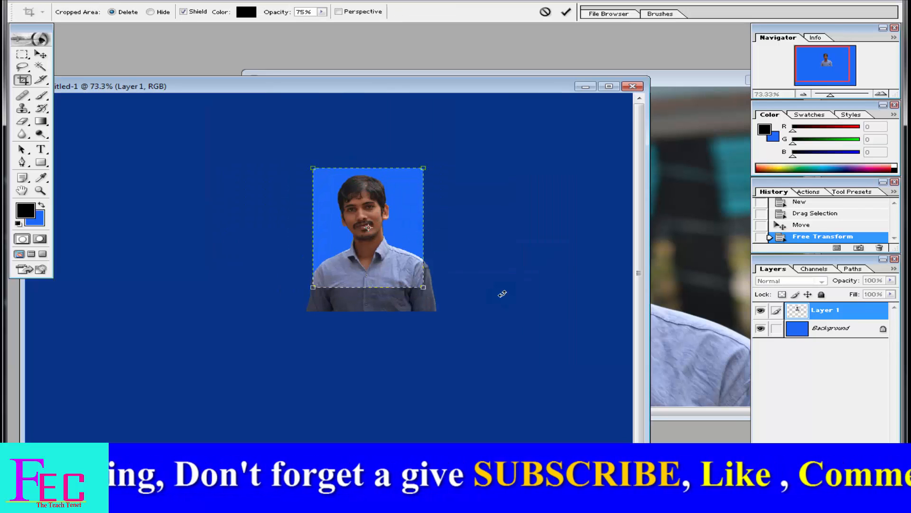
click(565, 13)
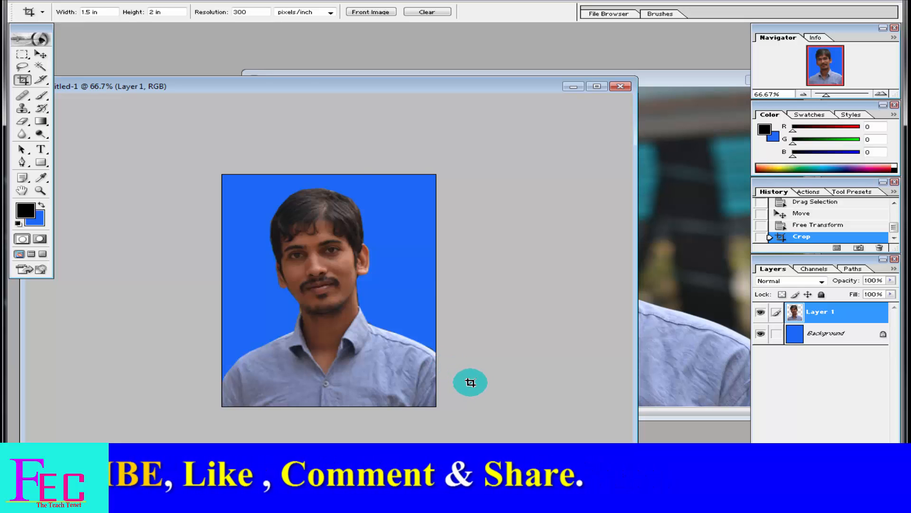
Step: Merge the man's layer down into the blue background
drag(420, 88, 485, 71)
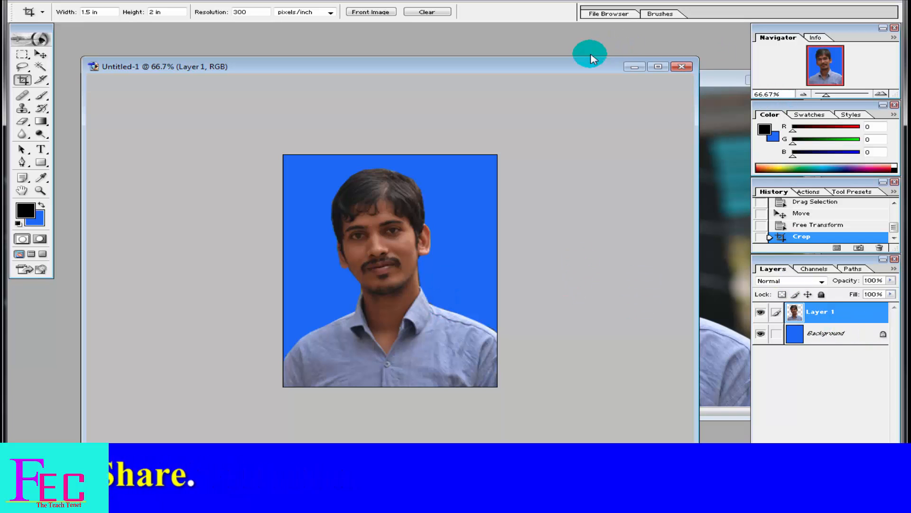
drag(584, 67, 537, 62)
click(820, 314)
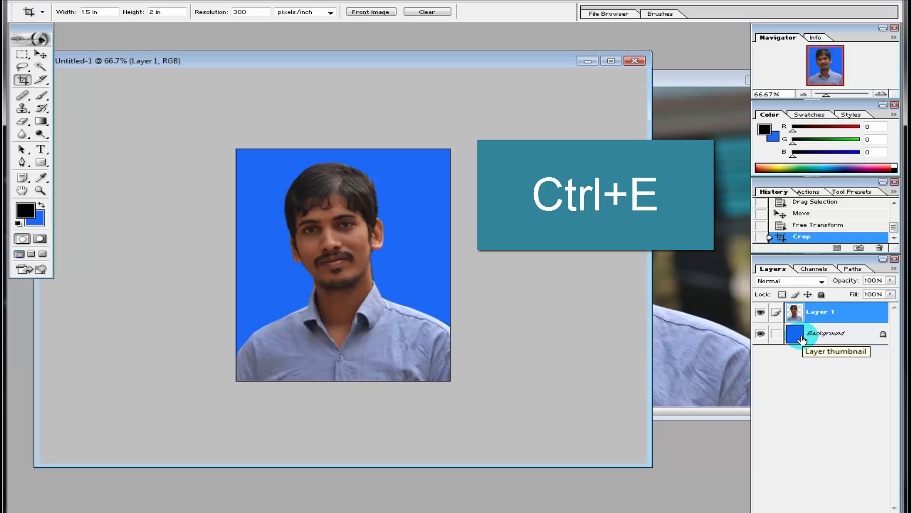
key(ctrl+e)
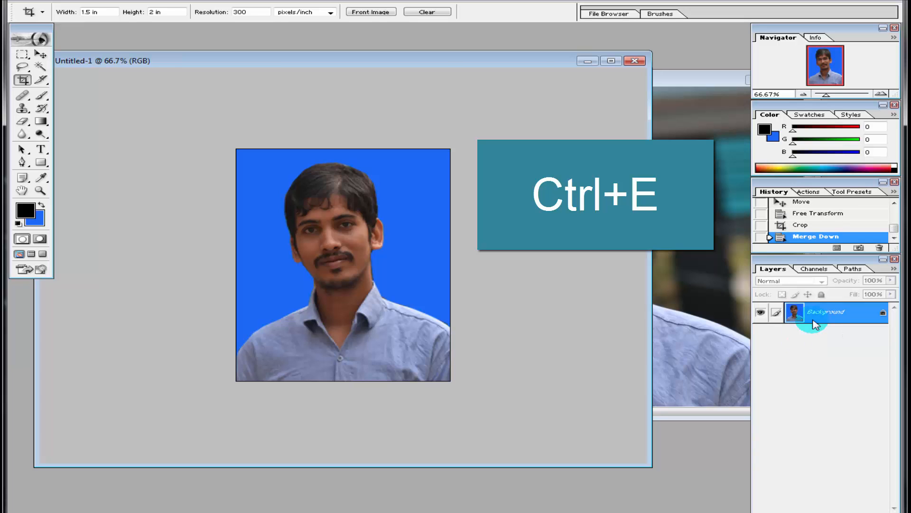
Step: Convert the merged portrait's locked background into a regular layer
drag(444, 63, 530, 65)
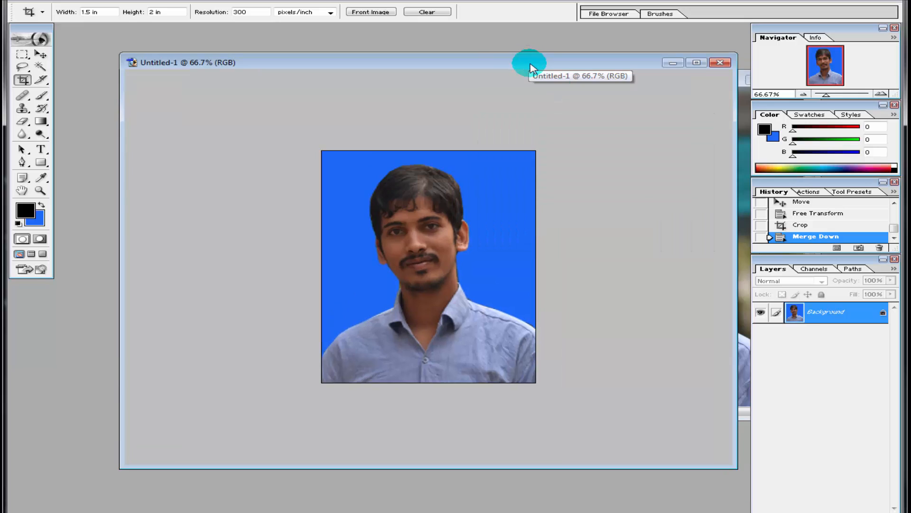
double_click(883, 314)
click(557, 245)
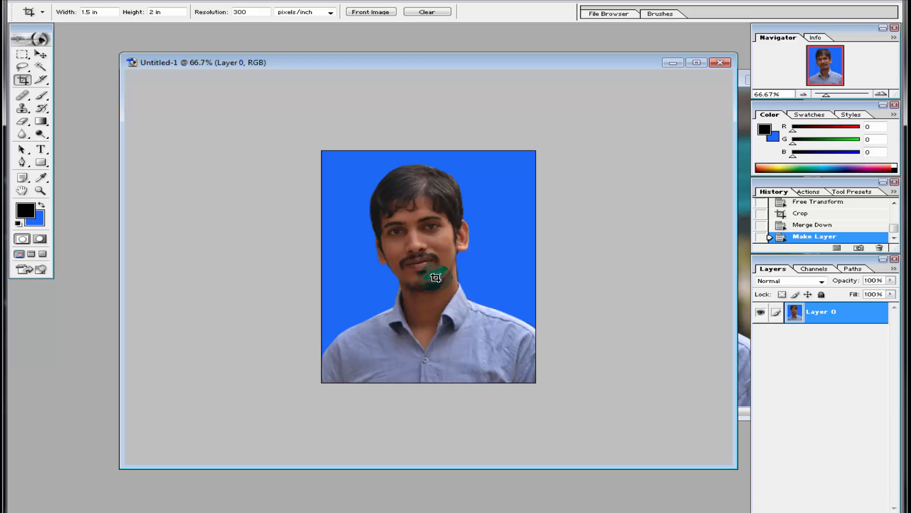
Step: Set the background color to near-white F2F5FB and return to the Crop tool
click(39, 225)
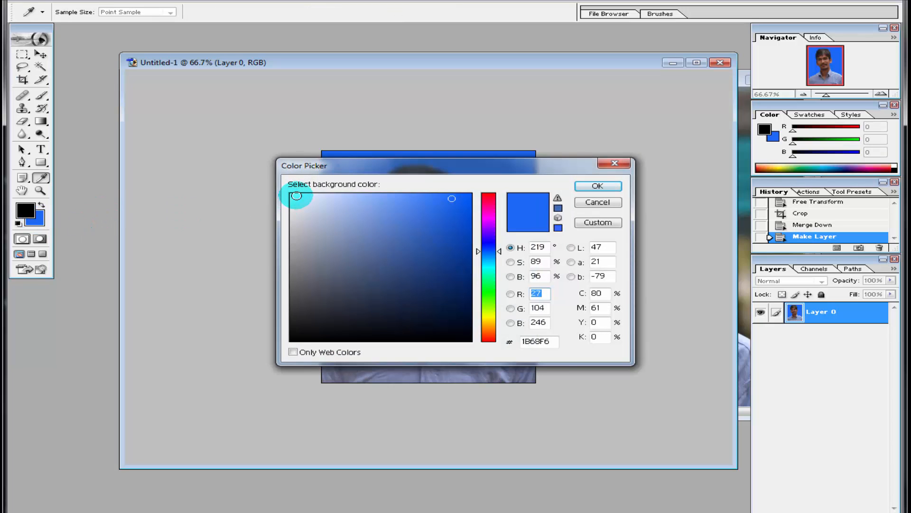
click(296, 196)
click(599, 186)
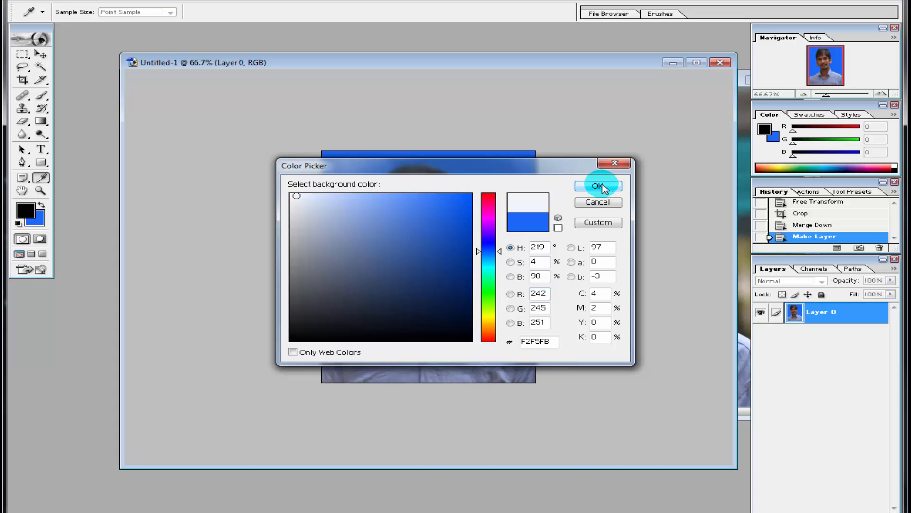
key(c)
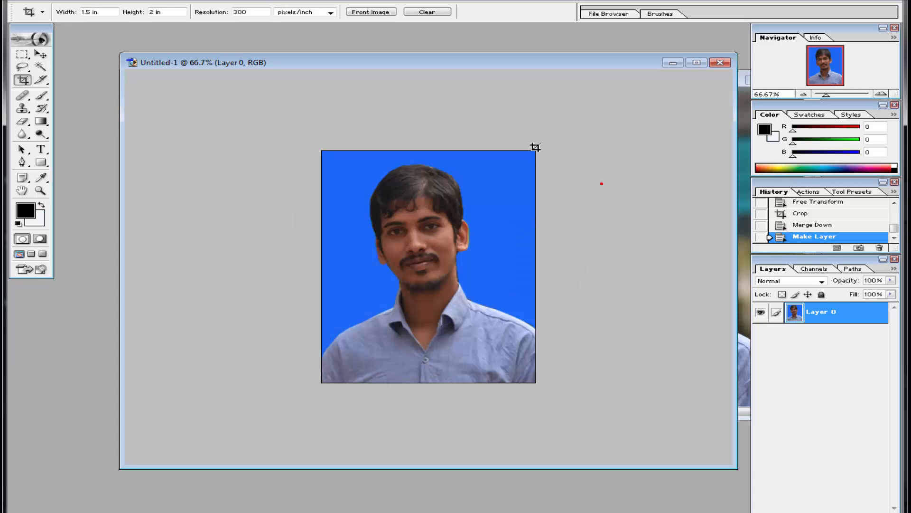
Step: Create another 1280 by 1024 pixel RGB document at 72 pixels/inch, filled with the near-white background color
click(21, 2)
click(37, 9)
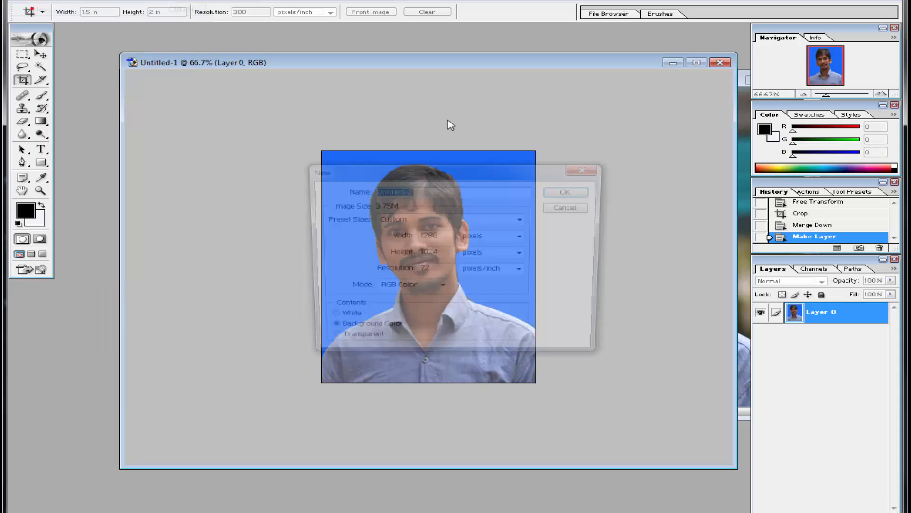
click(560, 189)
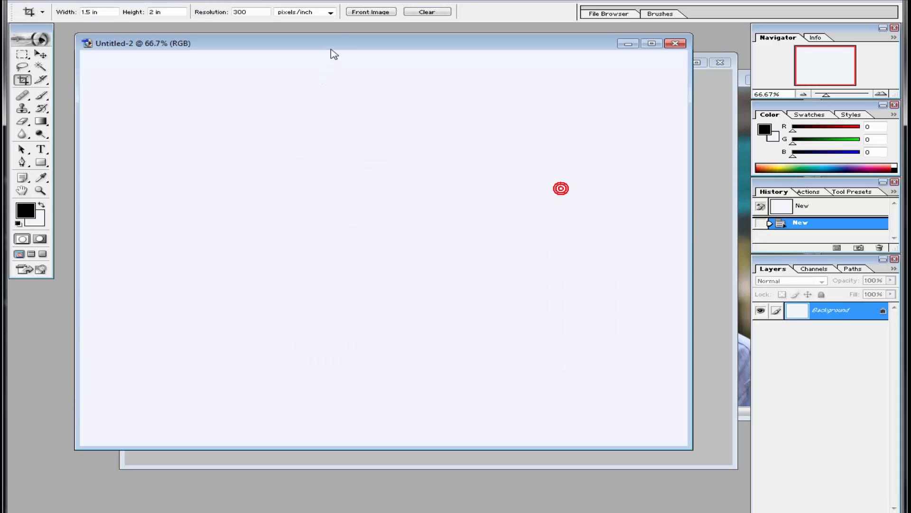
Step: Arrange the two document windows and copy the blue-background portrait into the upper-left area of the near-white Untitled-2 document
drag(331, 45, 346, 75)
click(386, 61)
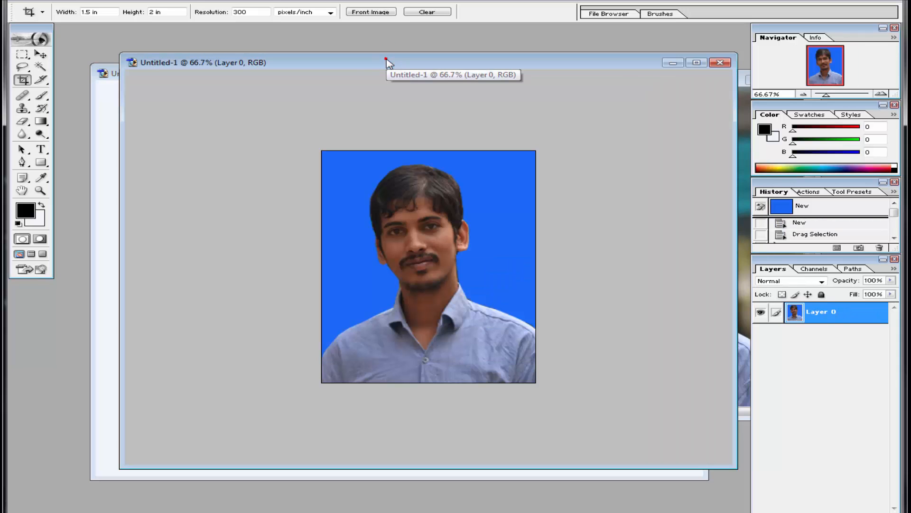
drag(439, 57, 637, 240)
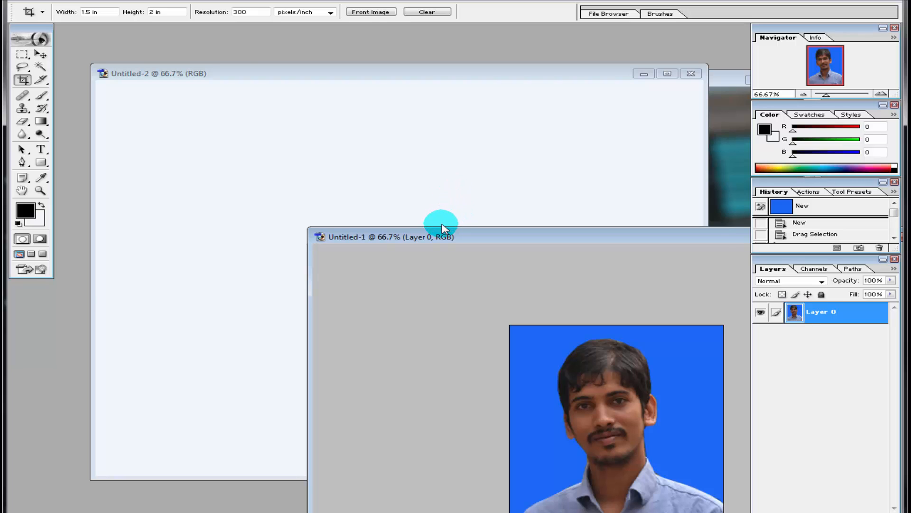
click(41, 54)
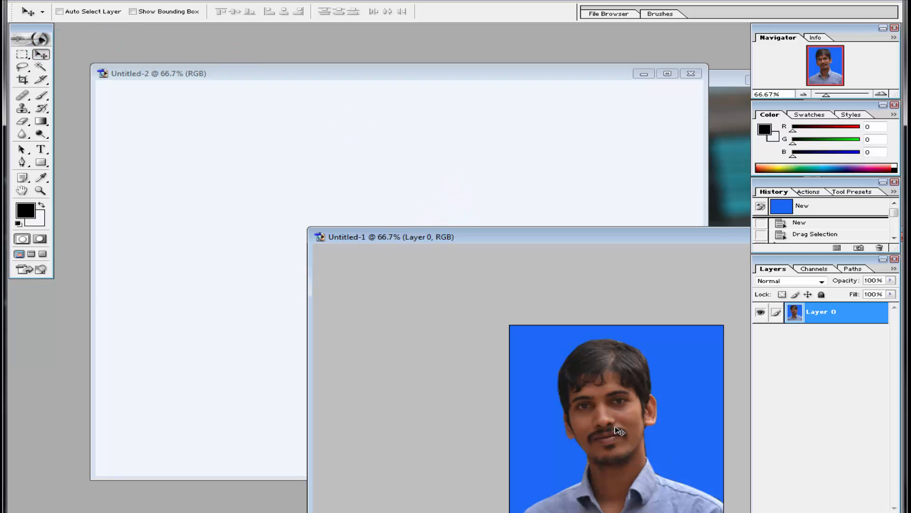
drag(619, 431, 240, 189)
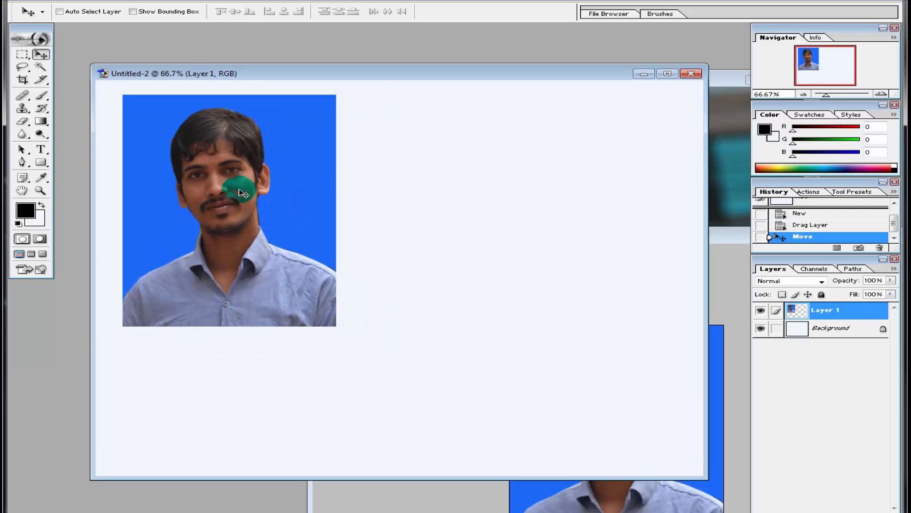
Step: Scale the copied portrait to about 42% width and 43% height in the page's upper-left corner with Free Transform
key(ctrl+t)
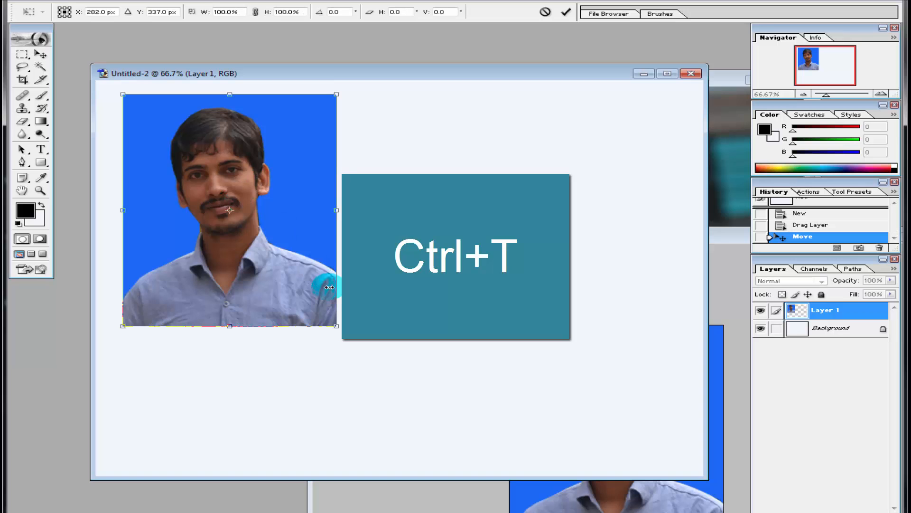
drag(336, 326, 182, 162)
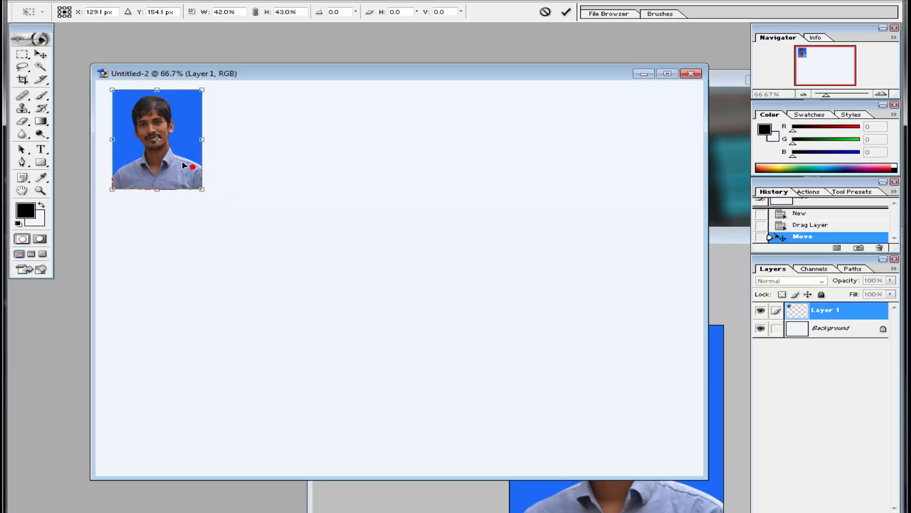
click(566, 12)
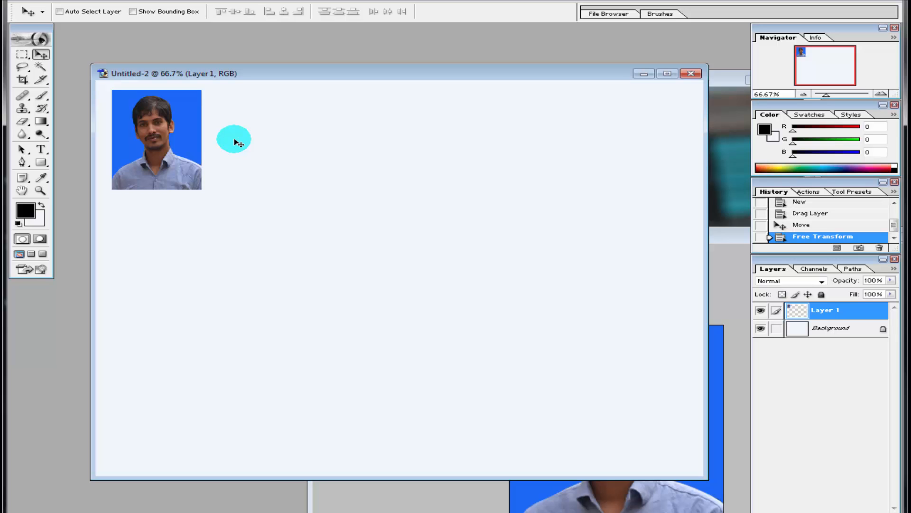
Step: Duplicate the small portrait five times across the page to form an evenly spaced top row of six
drag(235, 140, 163, 152)
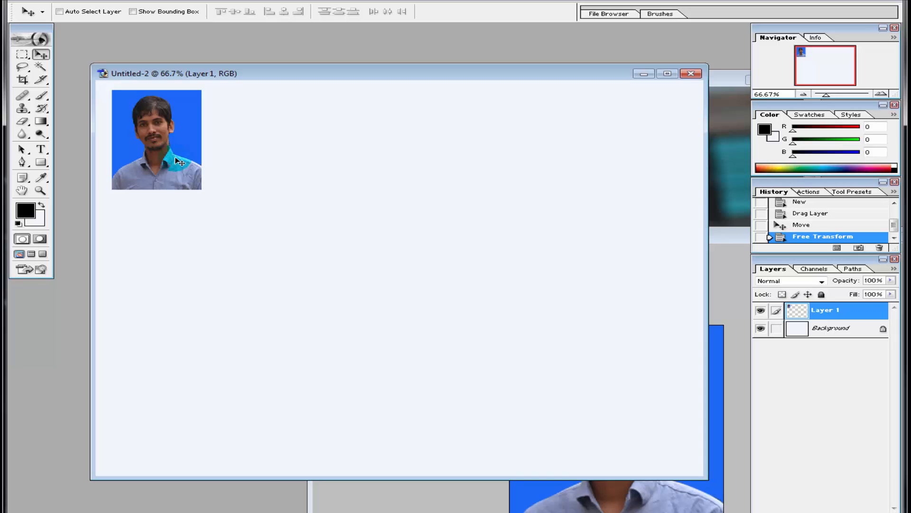
mouse_move(177, 161)
mouse_down()
mouse_move(468, 130)
mouse_move(633, 225)
mouse_move(283, 209)
mouse_up()
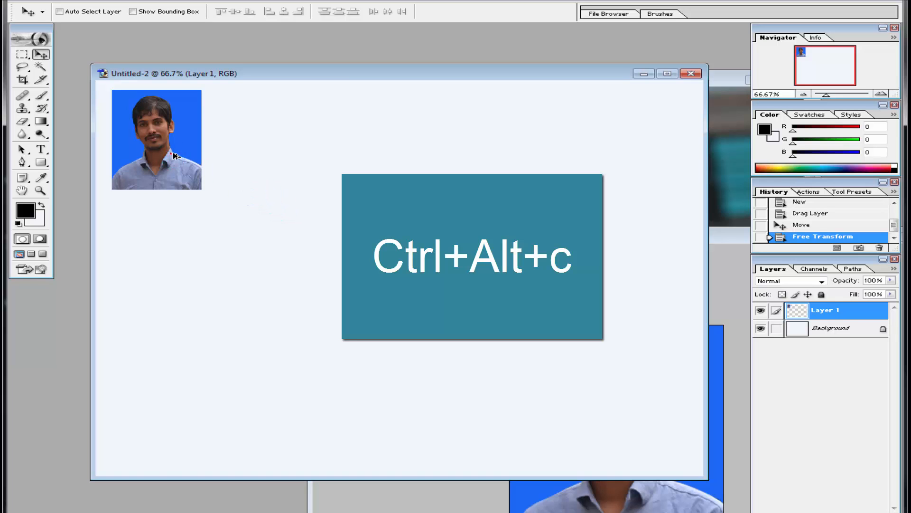
drag(171, 153, 260, 158)
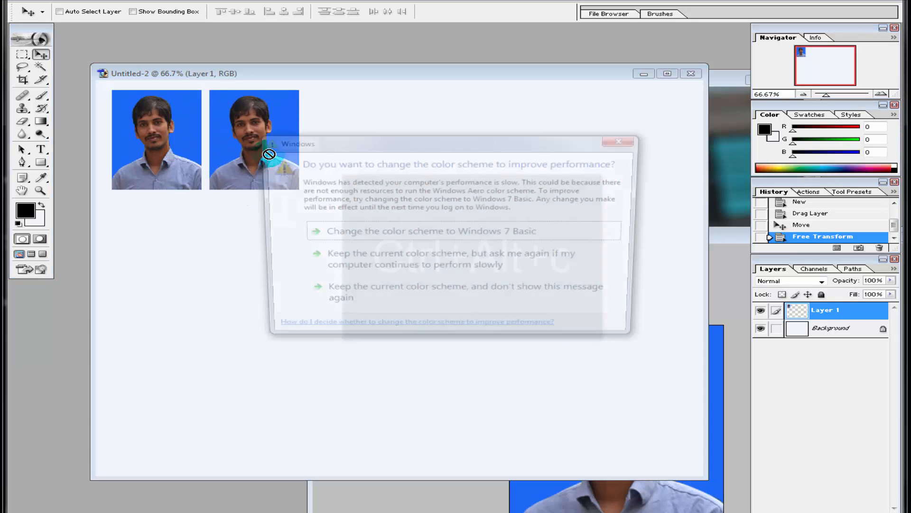
click(623, 139)
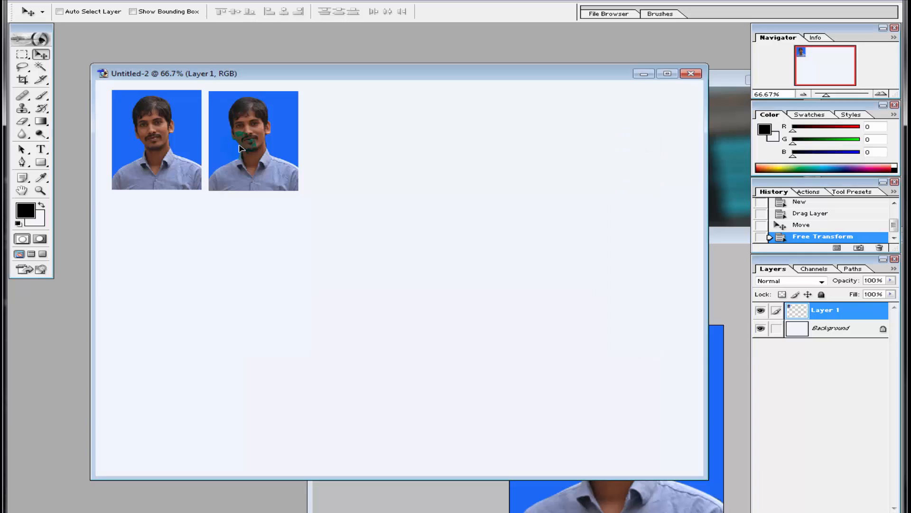
drag(243, 139, 345, 141)
drag(605, 157, 638, 156)
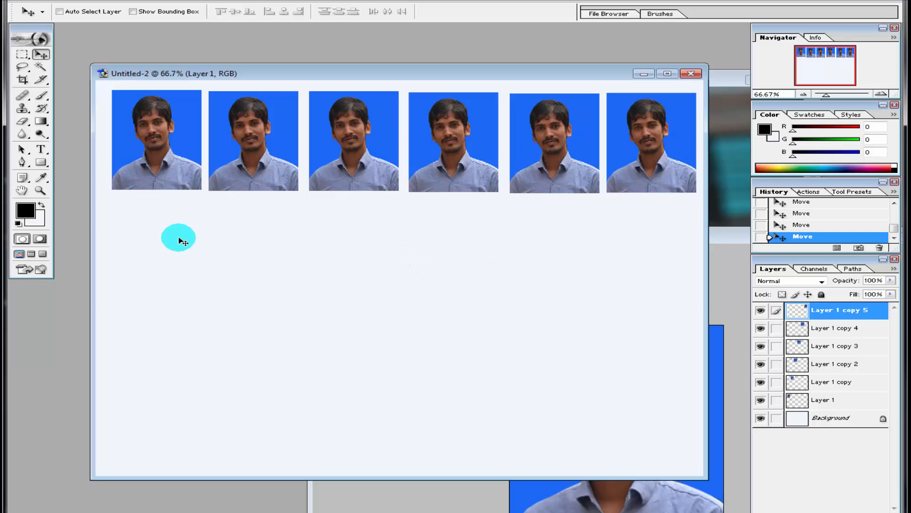
Step: Merge the six portrait layers of the top row down into a single layer above the background
key(ctrl+e)
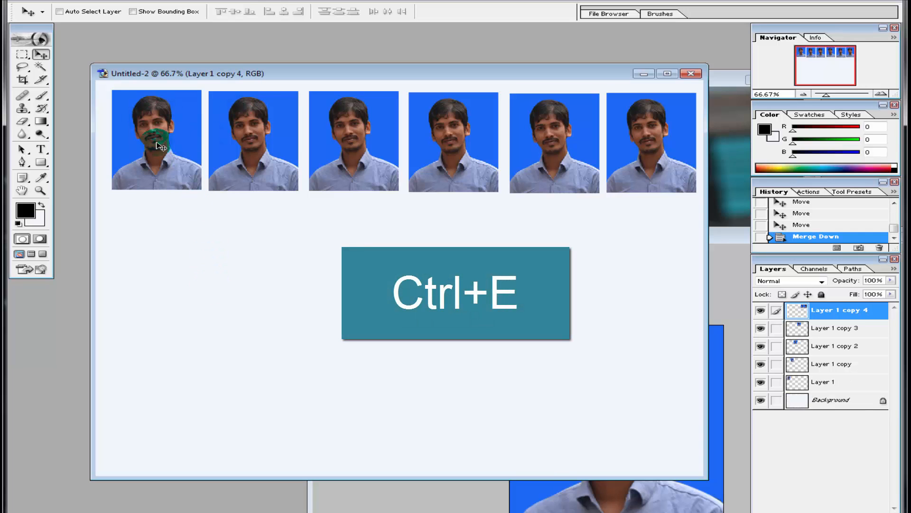
ctrl+click(157, 142)
ctrl+click(248, 147)
ctrl+click(357, 153)
ctrl+click(419, 152)
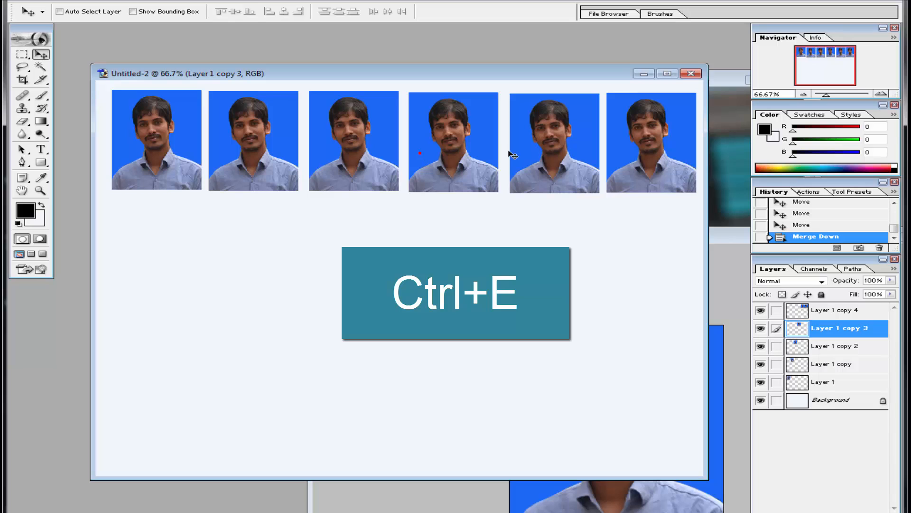
ctrl+click(522, 155)
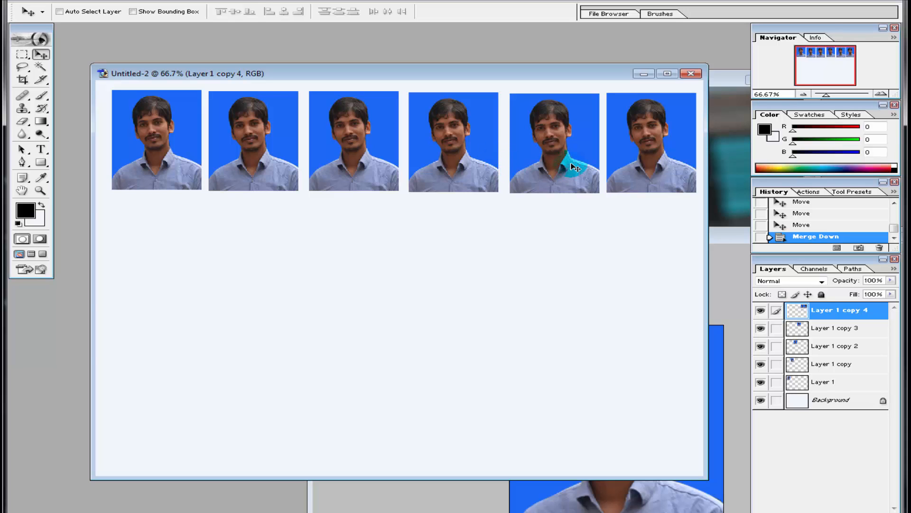
key(ctrl+e)
key(ctrl+e)
key(ctrl+e)
key(ctrl+e)
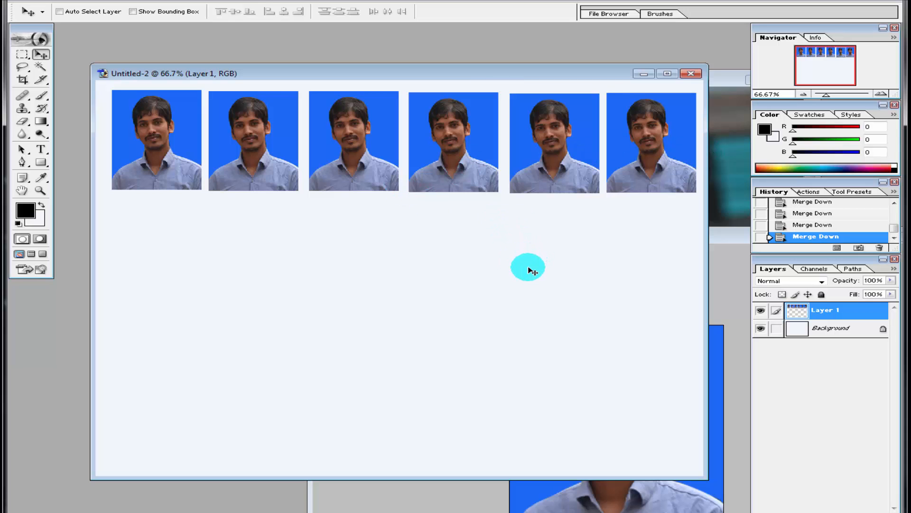
Step: Duplicate the merged row of portraits downward to form a second and a third row
key(ctrl+alt+c)
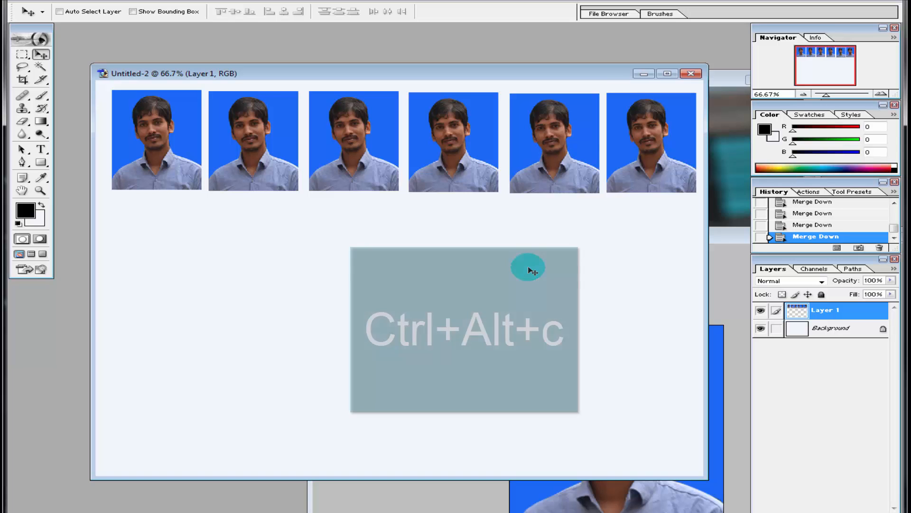
drag(445, 156, 441, 261)
drag(442, 261, 443, 370)
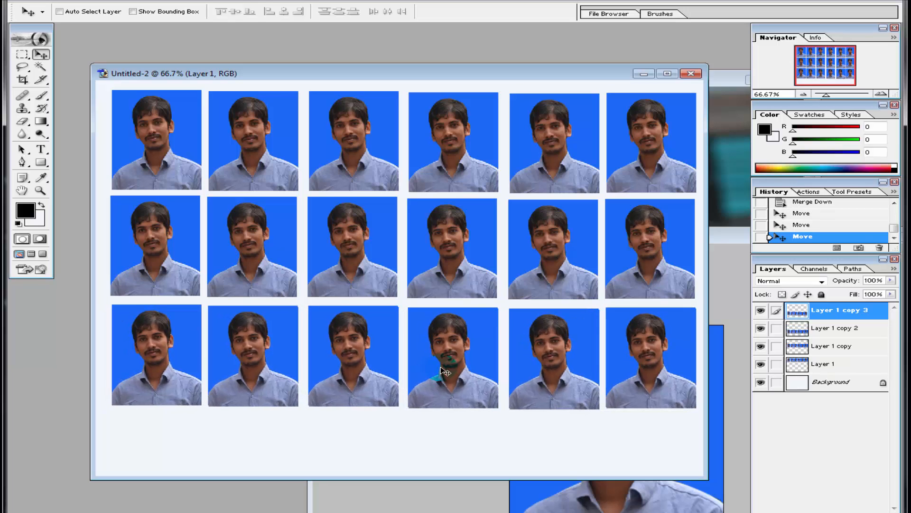
click(429, 449)
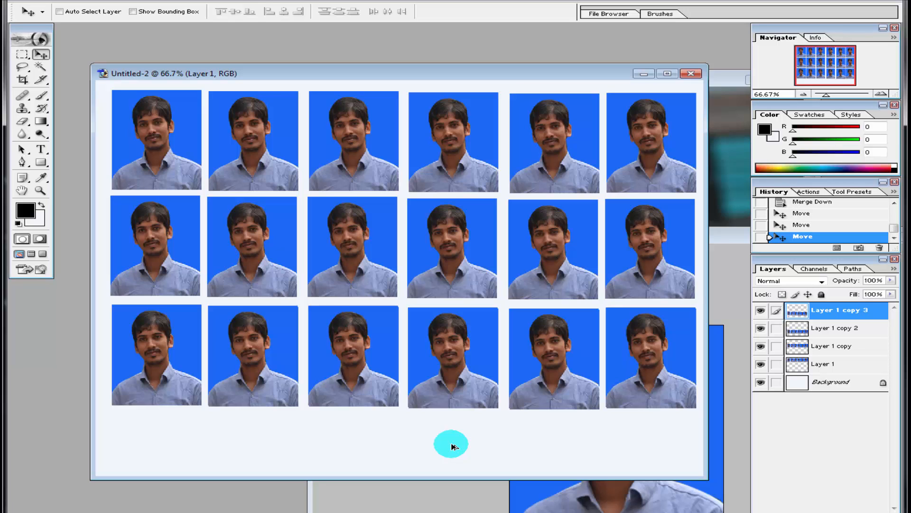
Step: Duplicate the portrait row once more and scale it to about 45.4% width and 44.1% height below the third row's right half
drag(463, 372, 457, 438)
alt+click(457, 438)
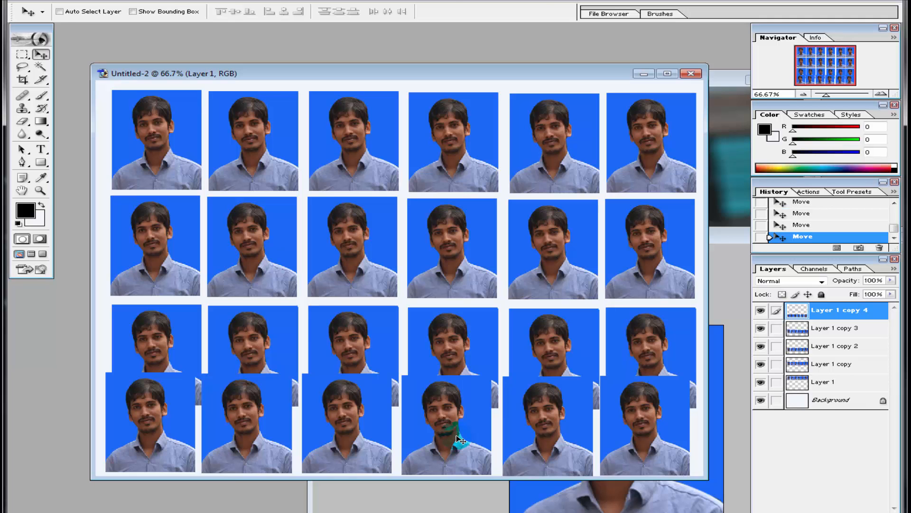
key(ctrl+t)
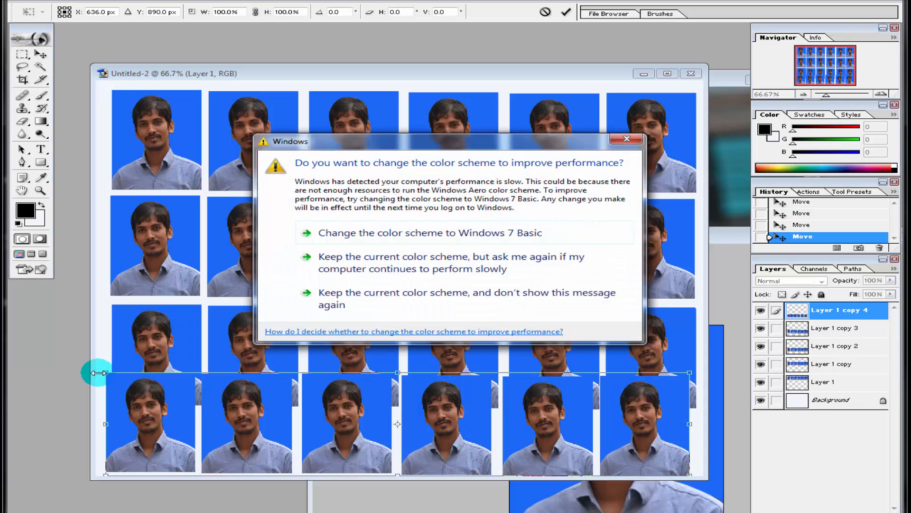
click(617, 136)
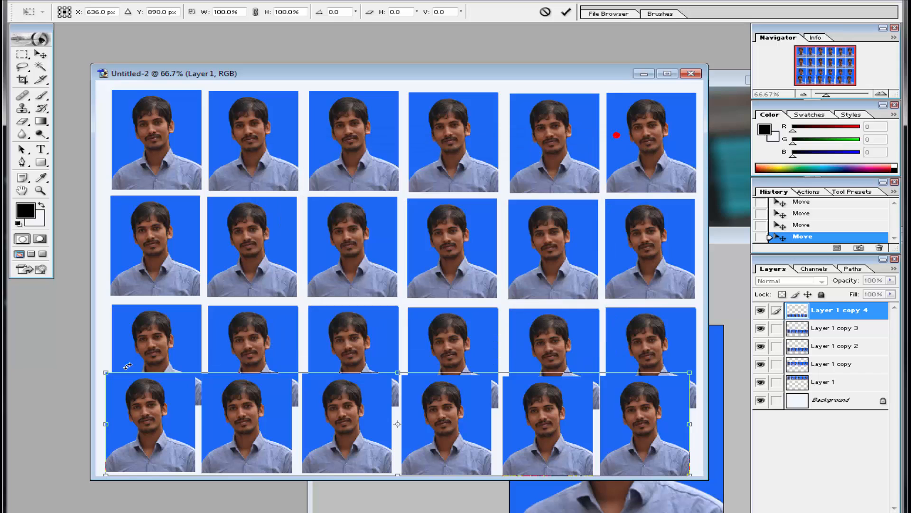
mouse_move(106, 371)
mouse_down()
mouse_move(208, 415)
mouse_move(425, 430)
mouse_up()
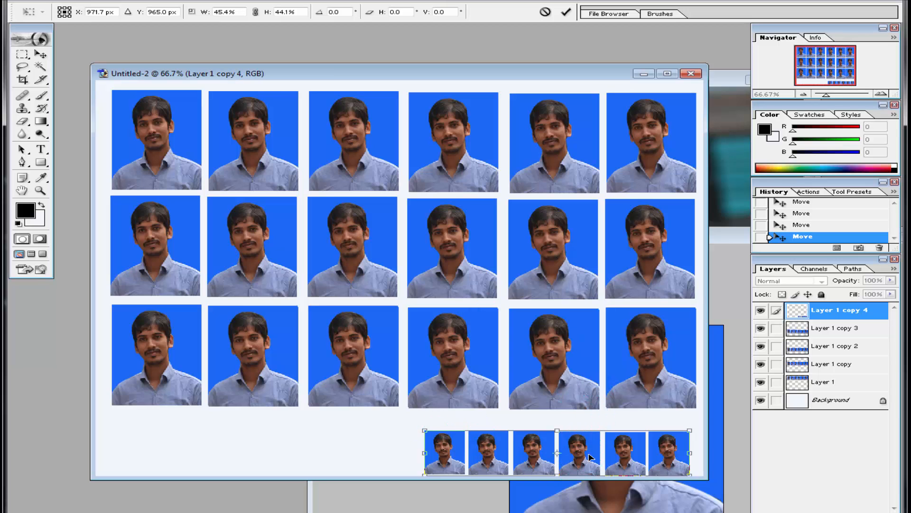
drag(590, 457, 587, 449)
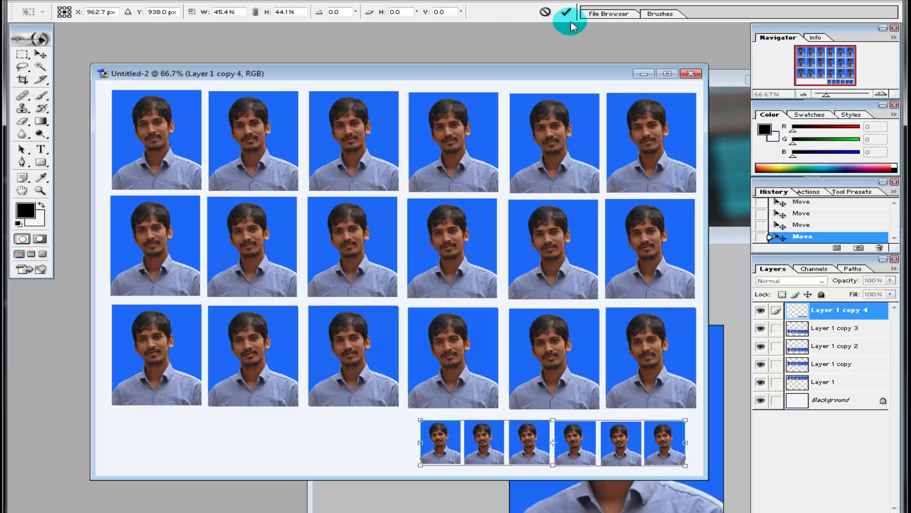
click(570, 22)
Step: Duplicate the row of six small portraits to the left to complete the bottom row, and reposition the document window
click(407, 384)
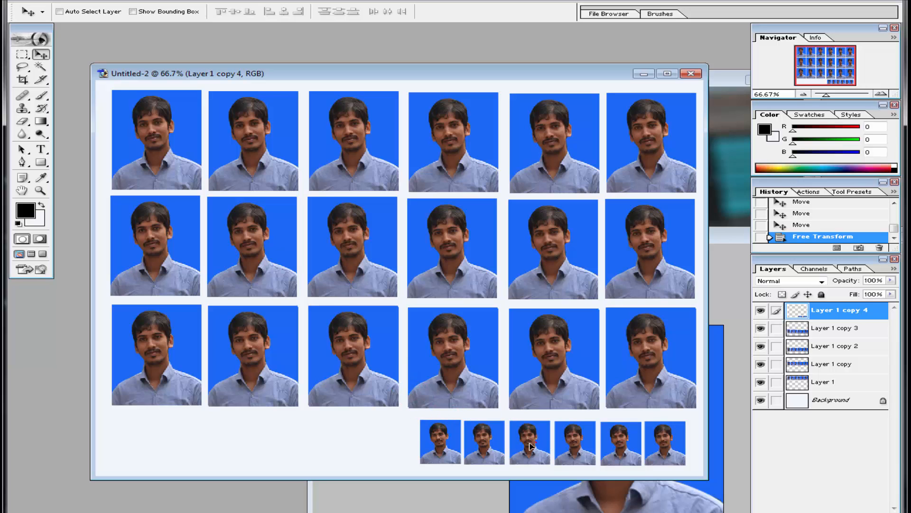
drag(551, 442, 260, 441)
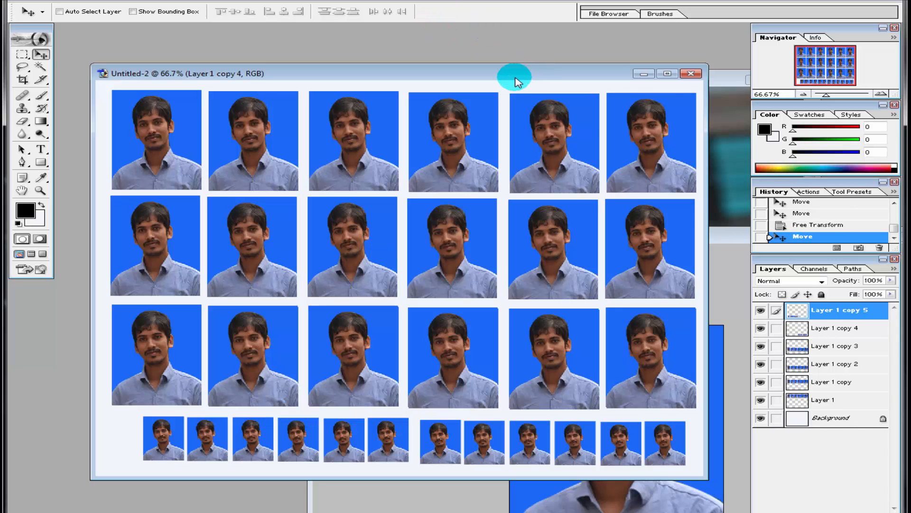
drag(517, 82, 499, 66)
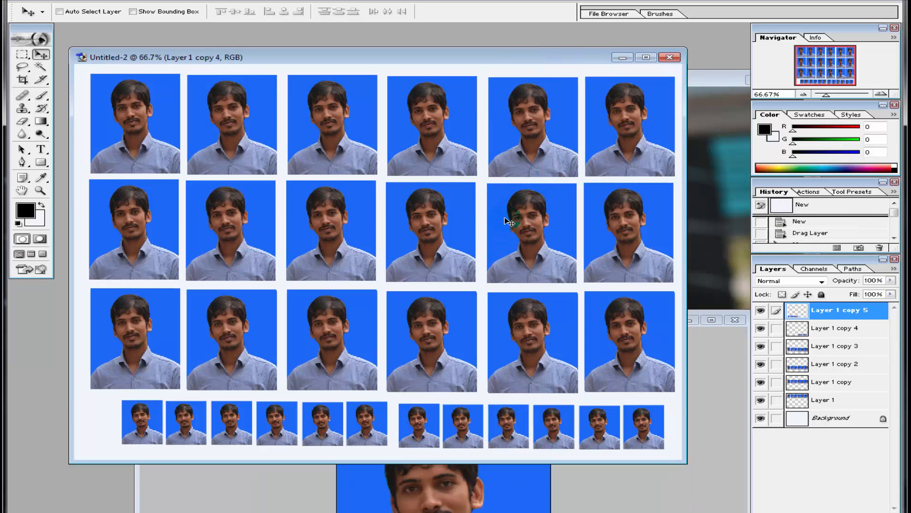
Step: Open the print settings for the photo sheet, accepting the clipping, and check the available printers
click(17, 3)
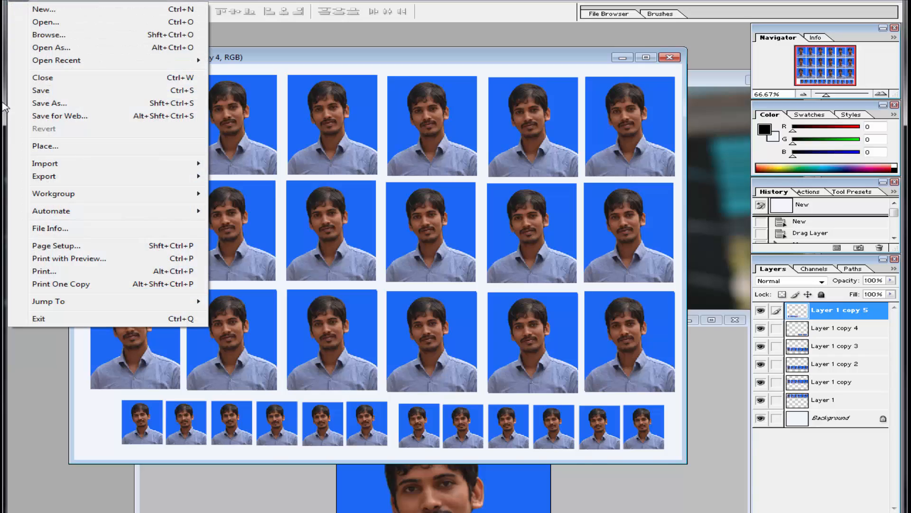
click(52, 271)
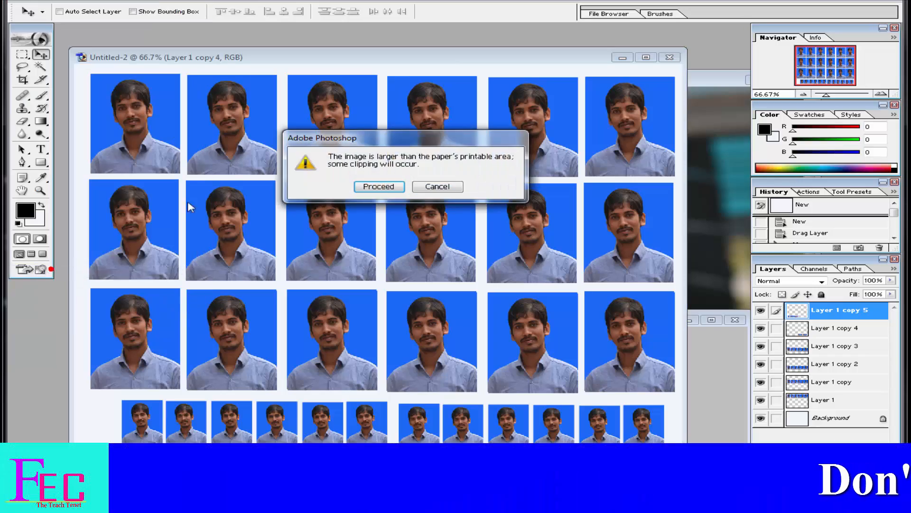
click(378, 187)
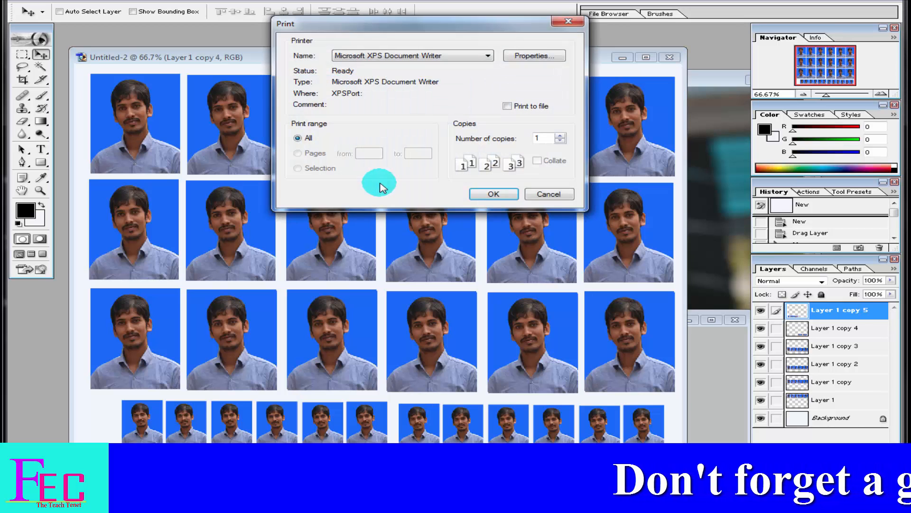
click(445, 56)
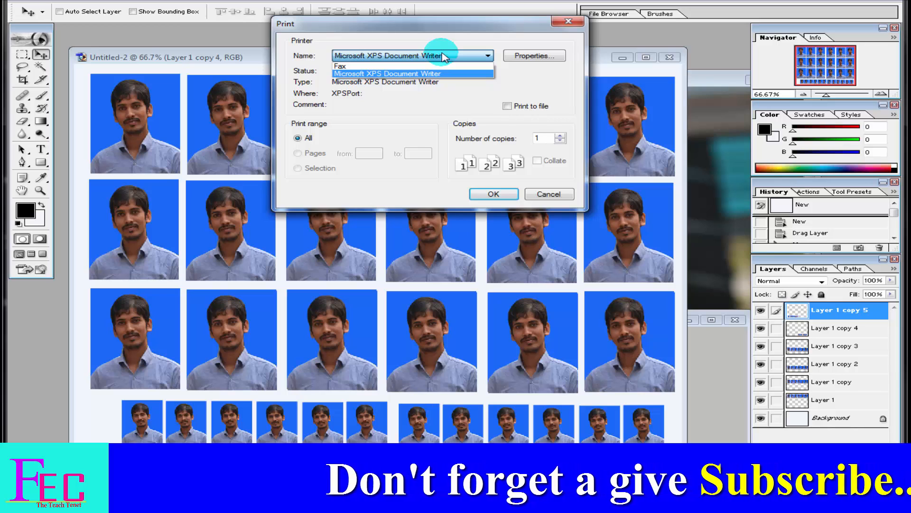
click(424, 56)
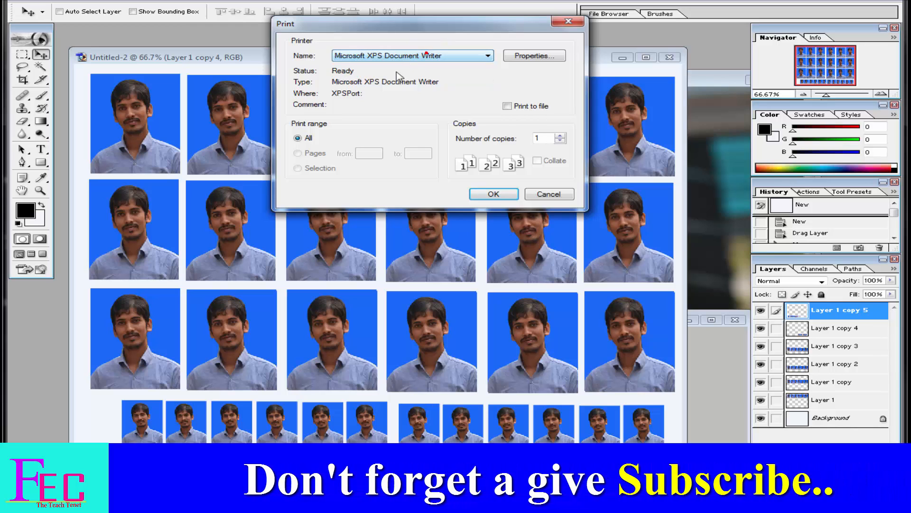
click(401, 56)
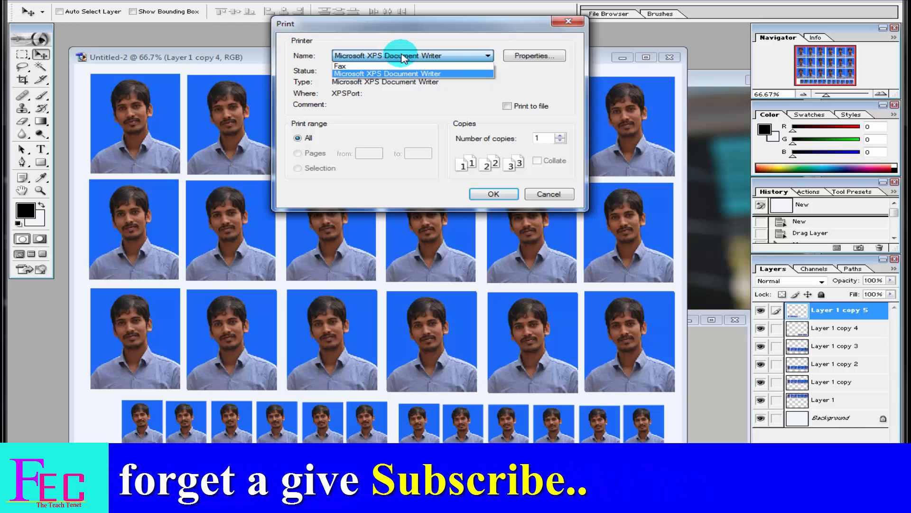
Step: Review the Microsoft XPS Document Writer's document and layout properties, and close the print settings without printing
click(535, 56)
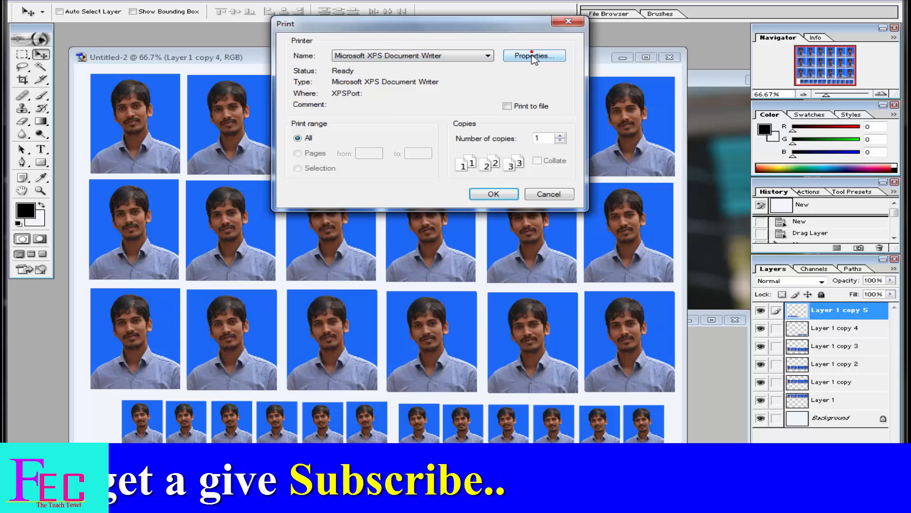
click(532, 57)
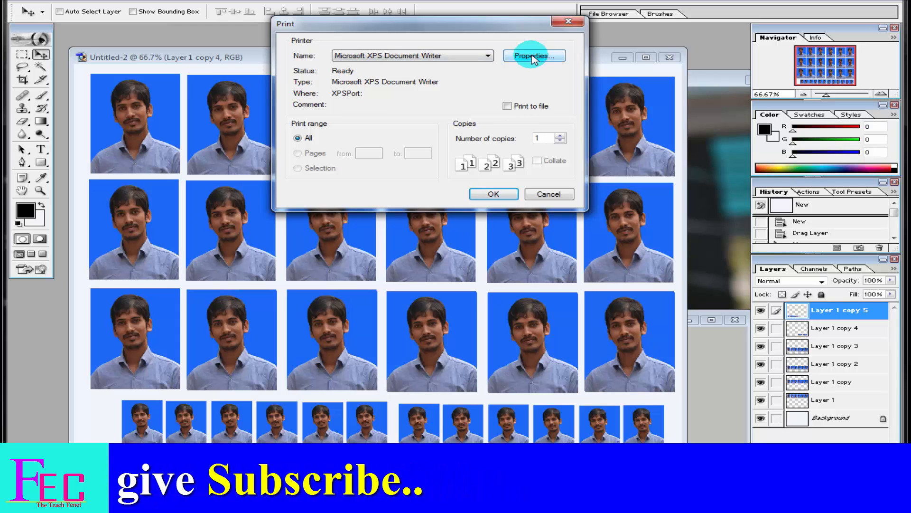
click(532, 57)
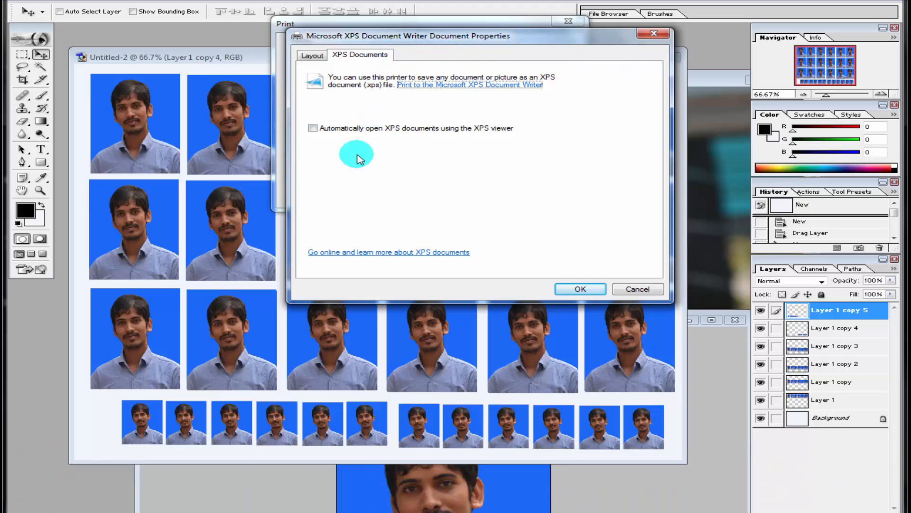
click(266, 52)
click(238, 151)
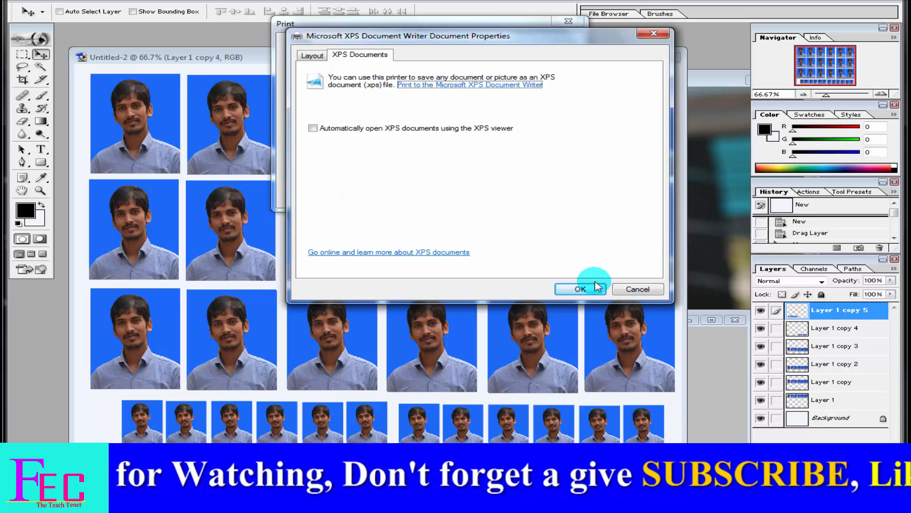
click(326, 56)
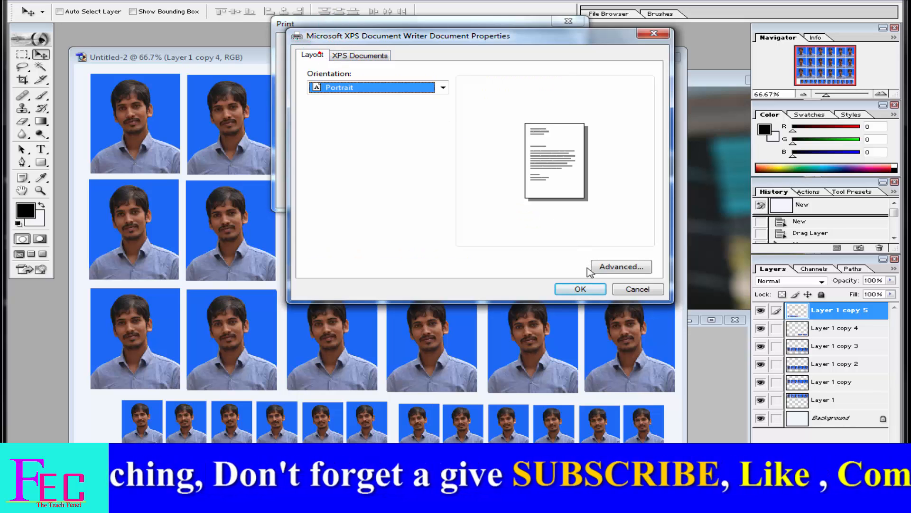
click(582, 289)
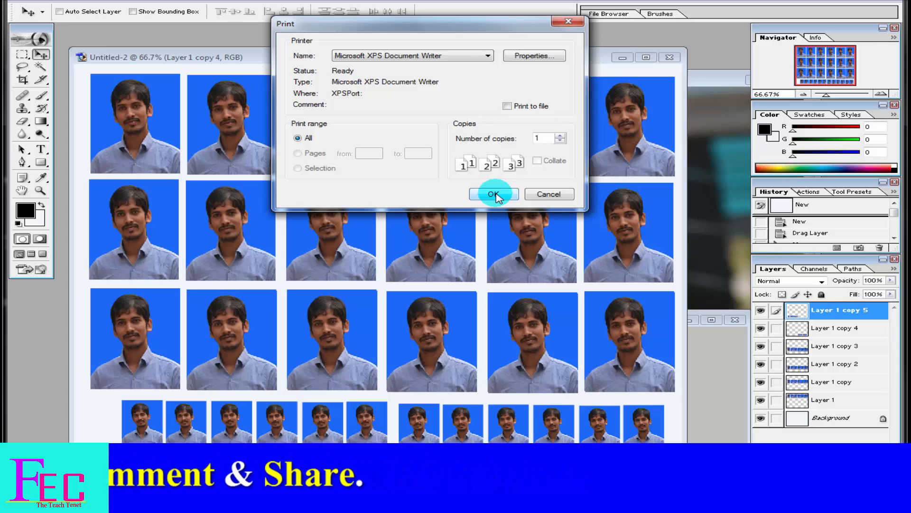
click(546, 193)
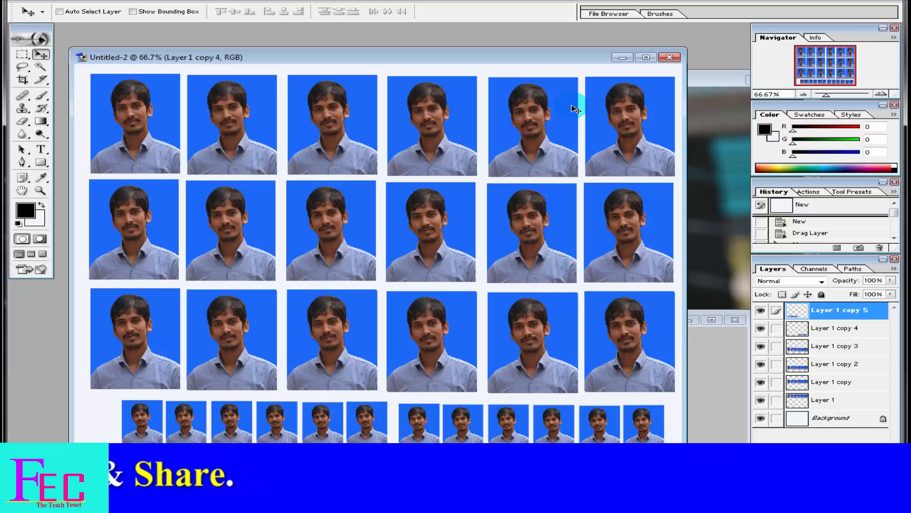